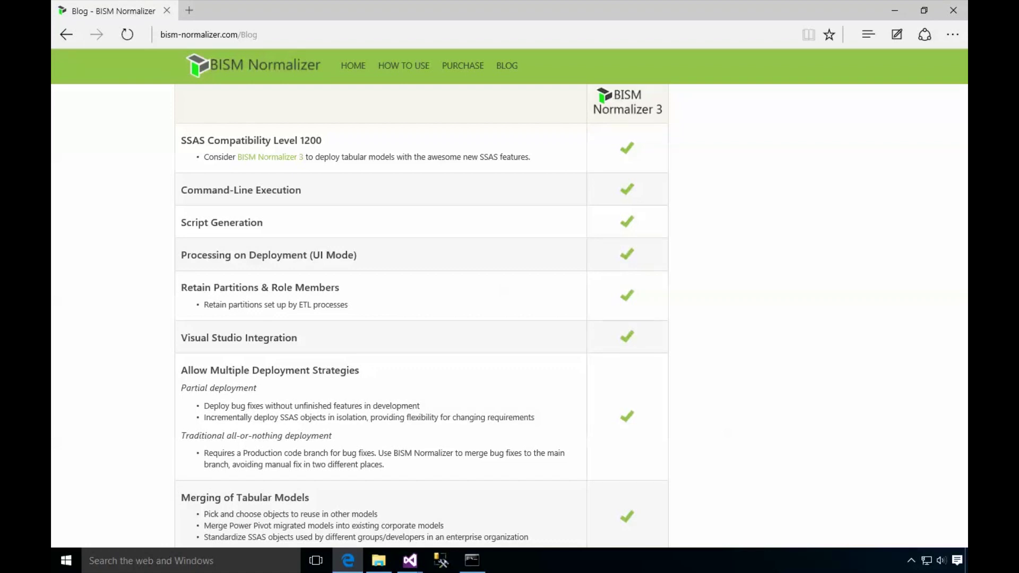
Step: Switch to Visual Studio and add a new tabular model comparison to TabularProject1
{"action": "mouse_move", "coordinate": [410, 561]}
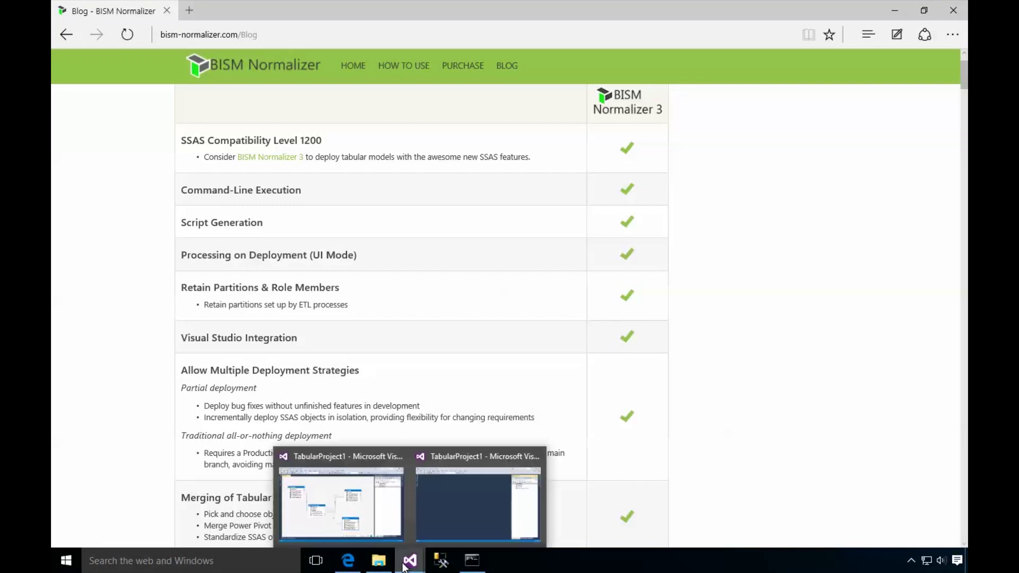
{"action": "left_click", "coordinate": [354, 510]}
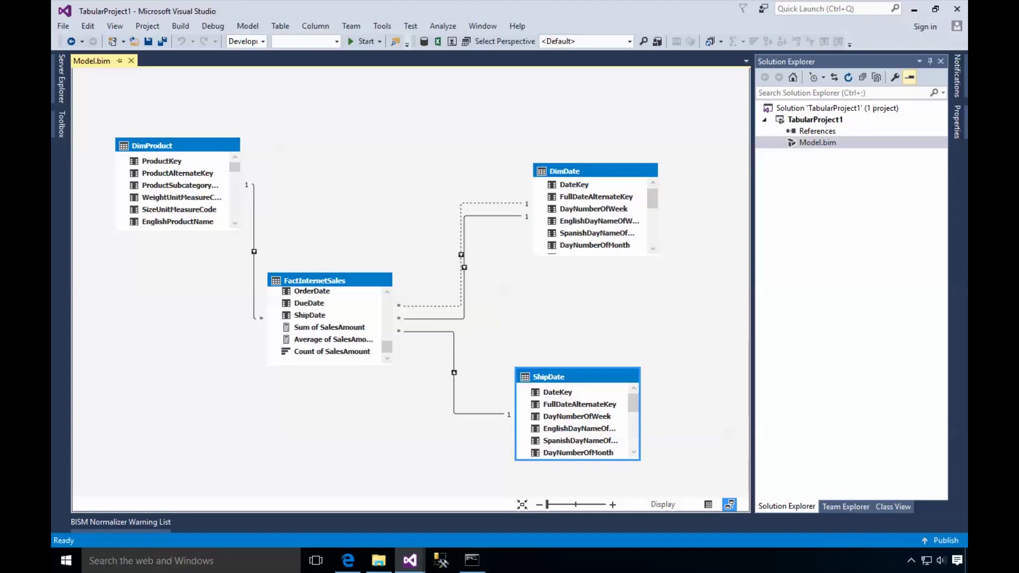
{"action": "left_click", "coordinate": [383, 26]}
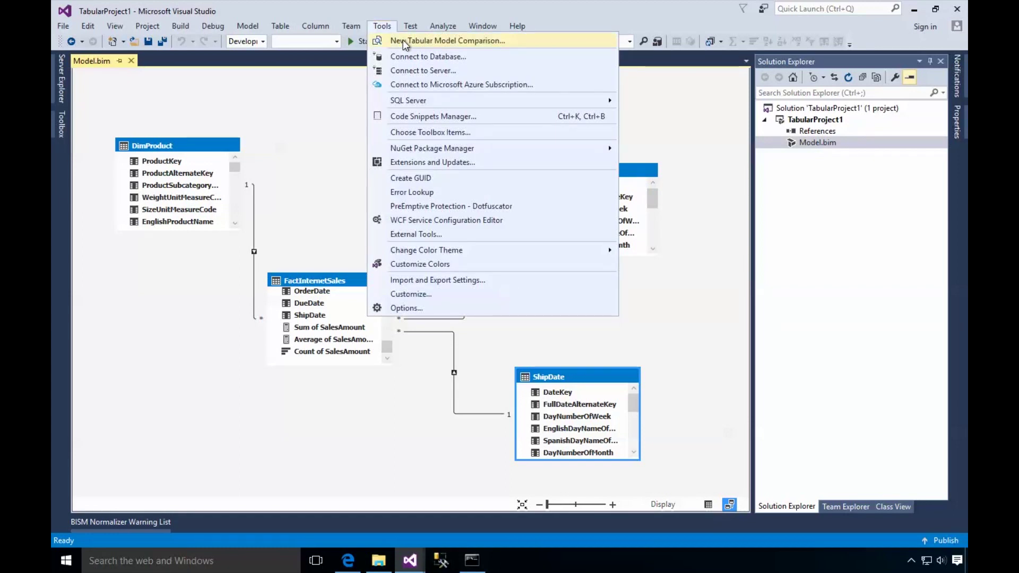
{"action": "left_click", "coordinate": [820, 121]}
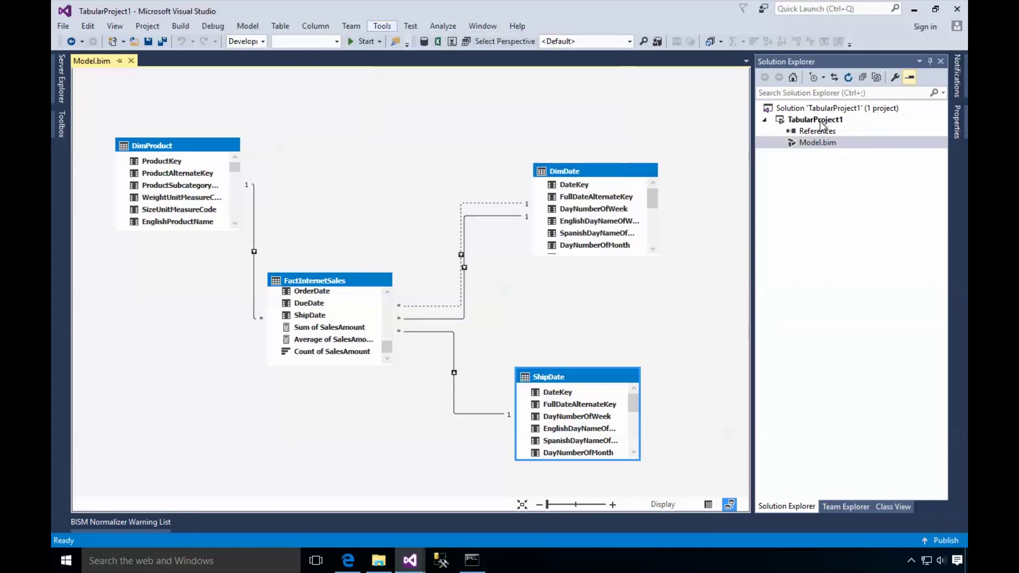
{"action": "right_click", "coordinate": [820, 121]}
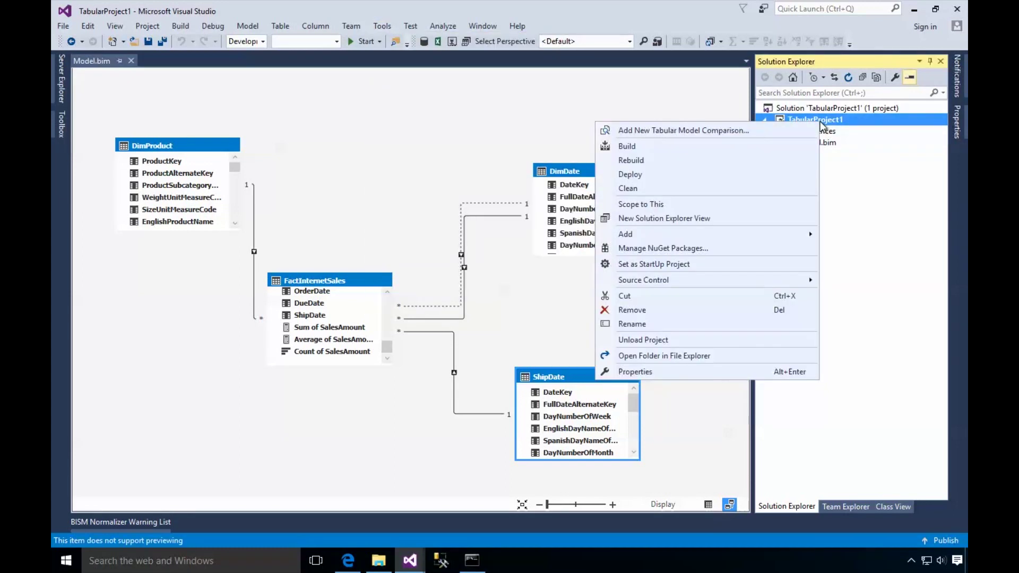
{"action": "left_click", "coordinate": [795, 130]}
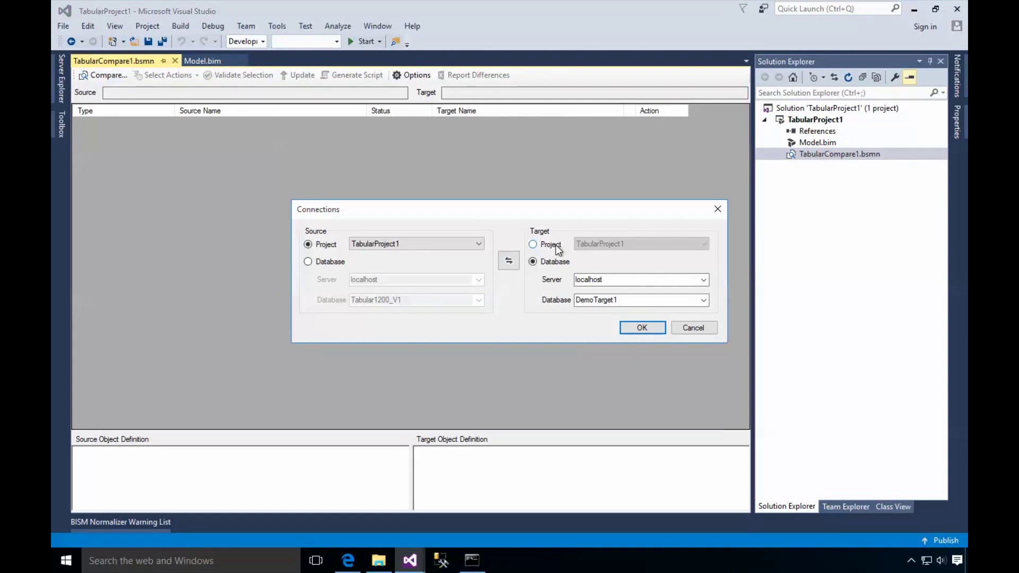
{"action": "left_click", "coordinate": [556, 245]}
{"action": "left_click", "coordinate": [555, 262]}
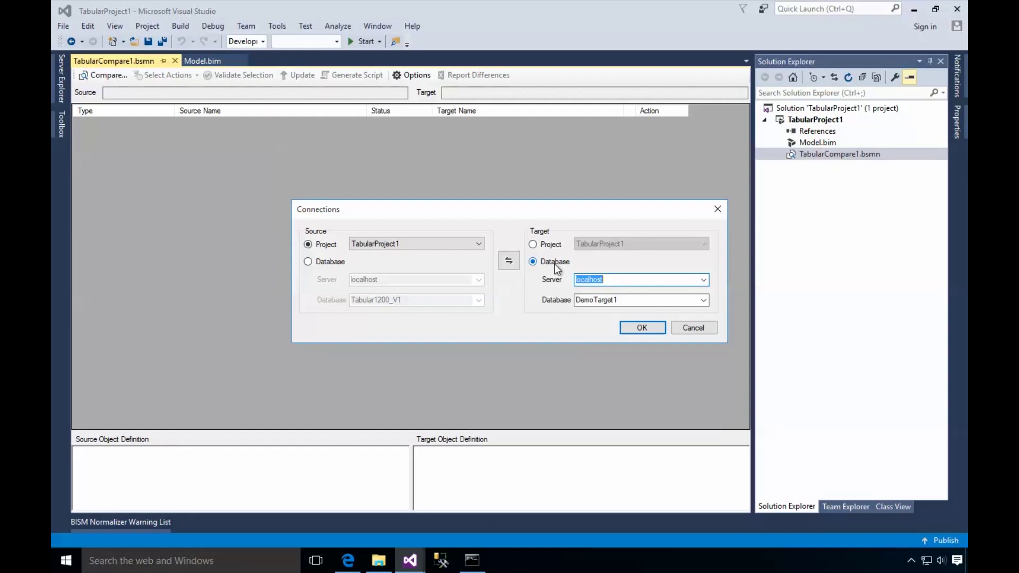
{"action": "left_click", "coordinate": [511, 264]}
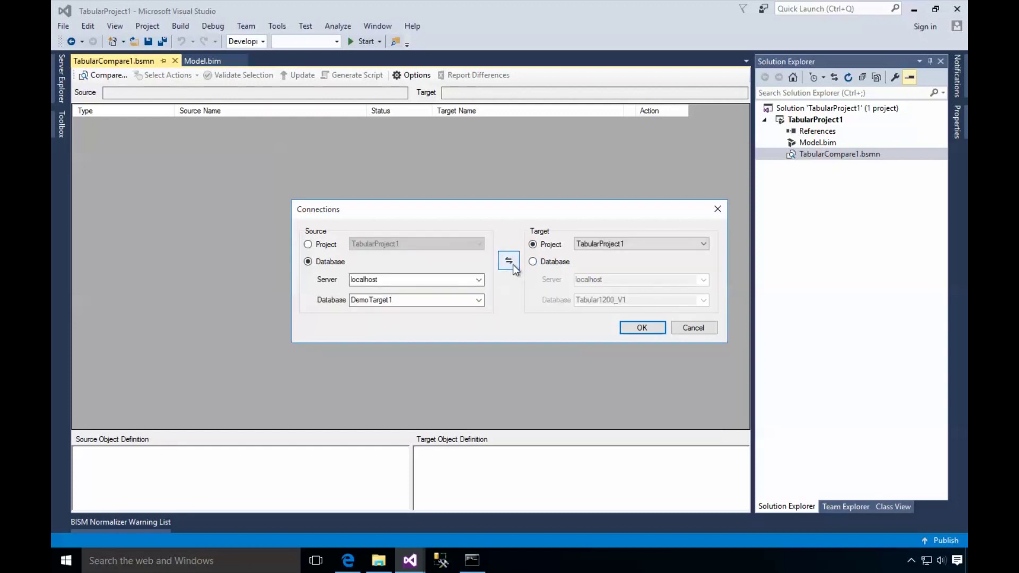
{"action": "left_click", "coordinate": [512, 263]}
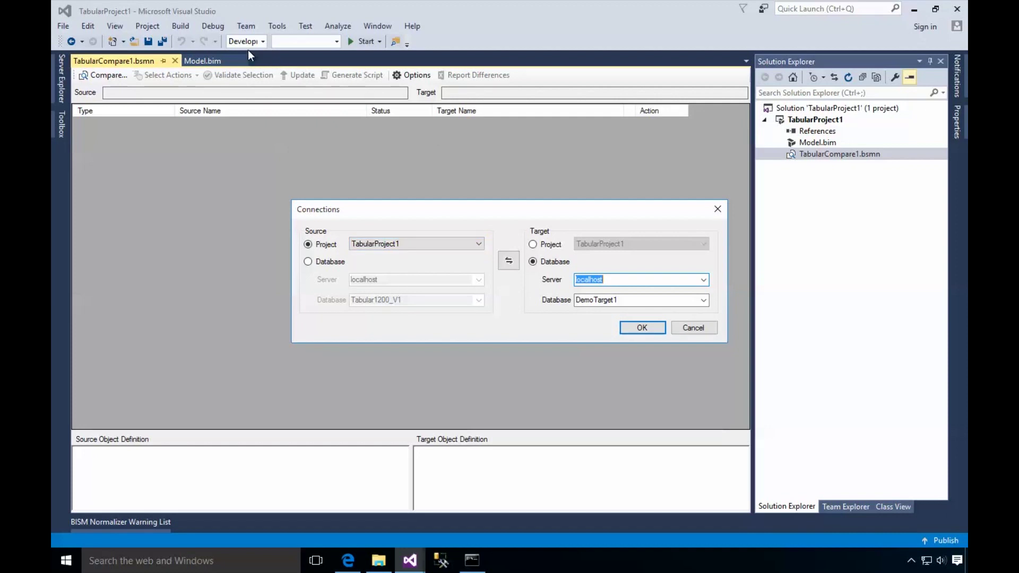
Step: Compare source project TabularProject1 with target database DemoTarget1 on localhost and examine the DimDate table's definition differences in enlarged definition panes
{"action": "left_click", "coordinate": [648, 328]}
{"action": "left_click", "coordinate": [560, 331]}
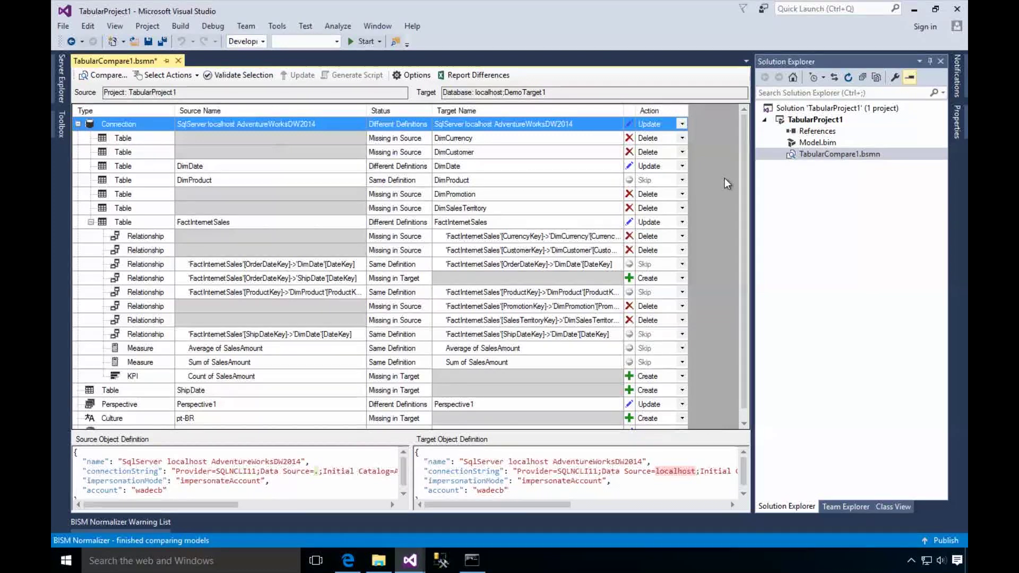
{"action": "left_click", "coordinate": [591, 168]}
{"action": "left_click_drag", "start_coordinate": [599, 431], "coordinate": [596, 290]}
{"action": "left_click_drag", "start_coordinate": [744, 330], "coordinate": [757, 464]}
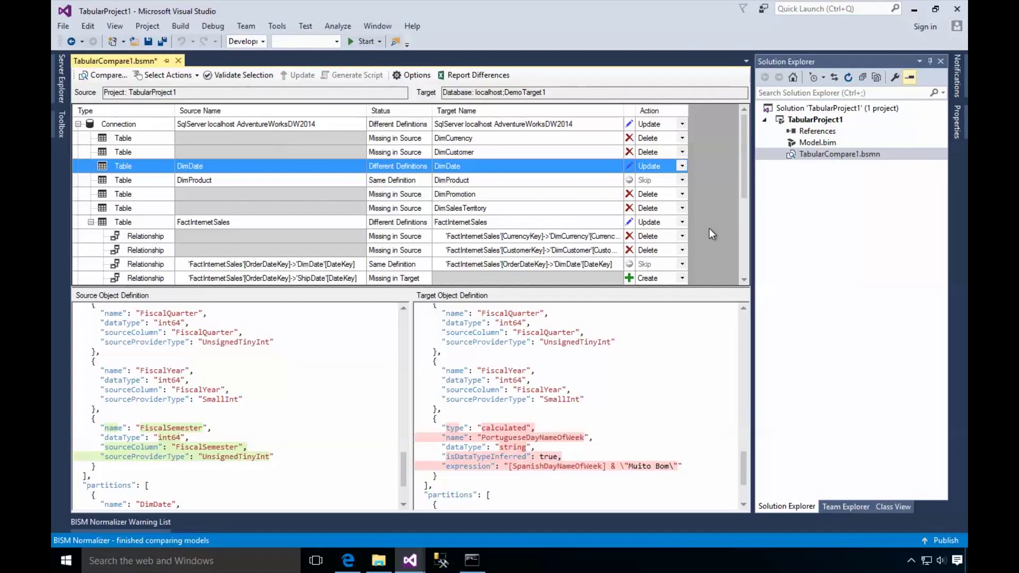
Step: Set the action to Skip for the AdventureWorksDW2014 connection and for the Role object
{"action": "left_click", "coordinate": [595, 126]}
{"action": "right_click", "coordinate": [610, 128]}
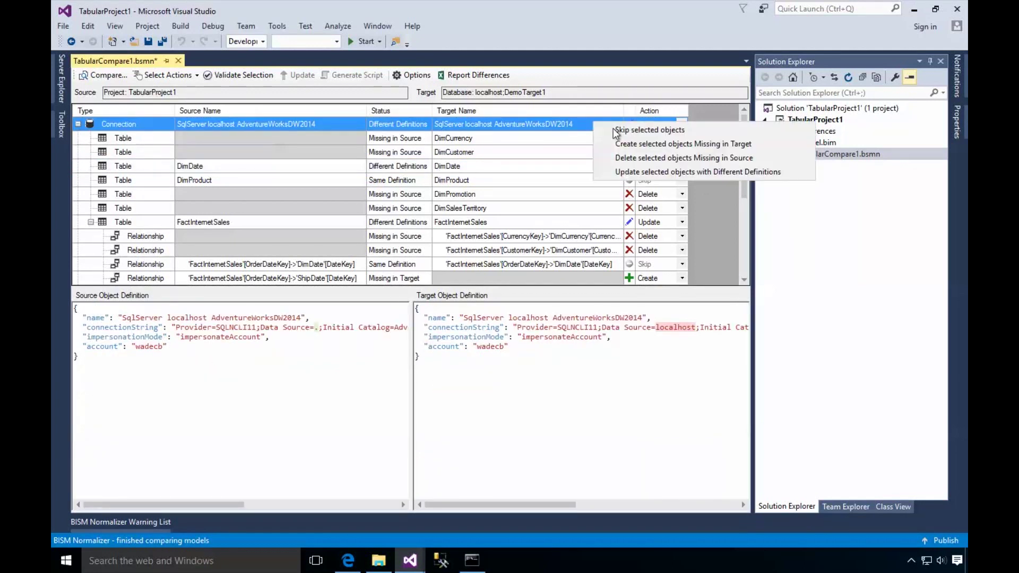
{"action": "left_click", "coordinate": [614, 130]}
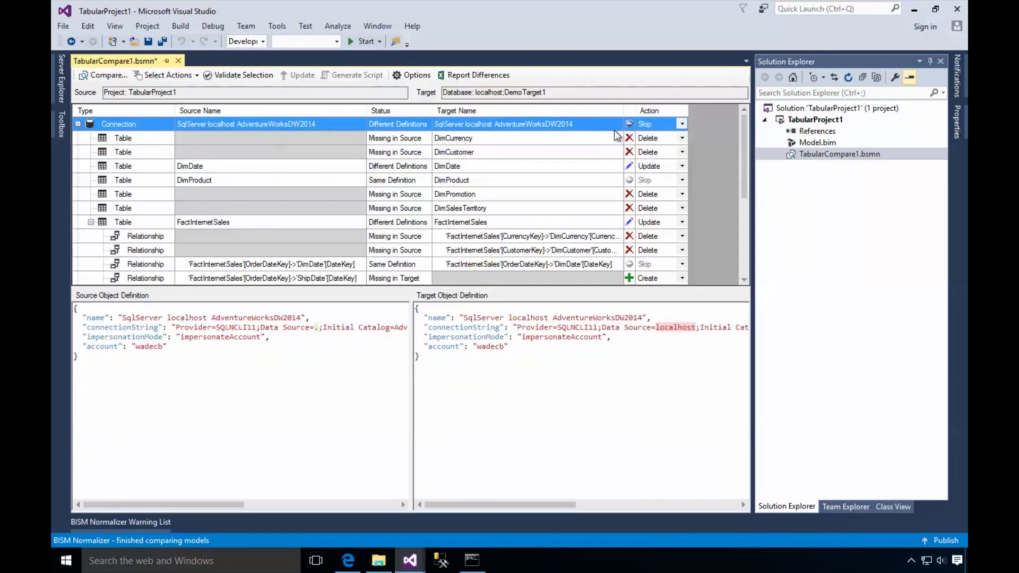
{"action": "left_click", "coordinate": [745, 245]}
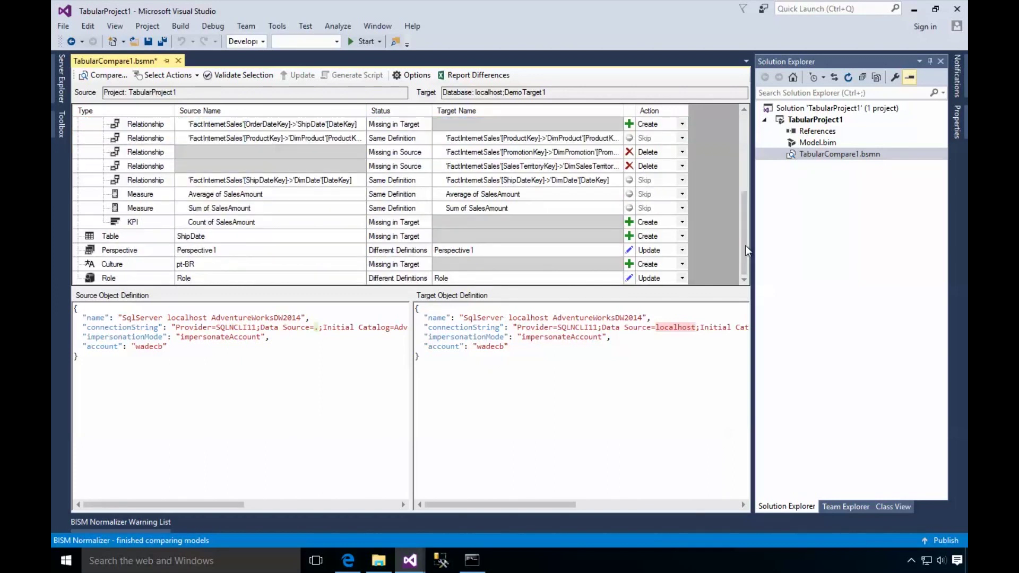
{"action": "left_click", "coordinate": [522, 281]}
{"action": "right_click", "coordinate": [520, 280]}
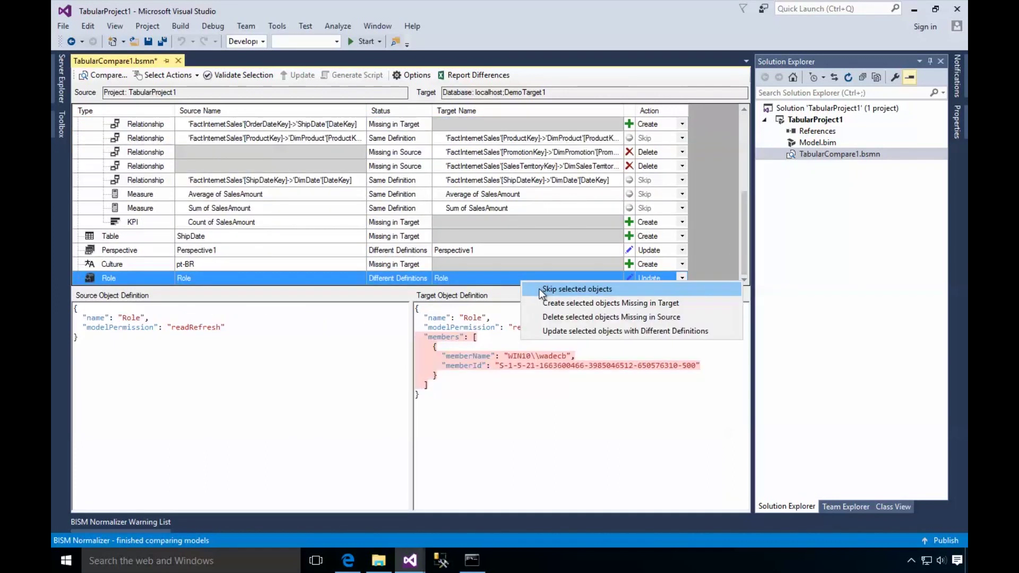
{"action": "left_click", "coordinate": [538, 289]}
Step: Set all objects from the DimCurrency table down to the CustomerKey relationship to Skip
{"action": "left_click", "coordinate": [744, 125]}
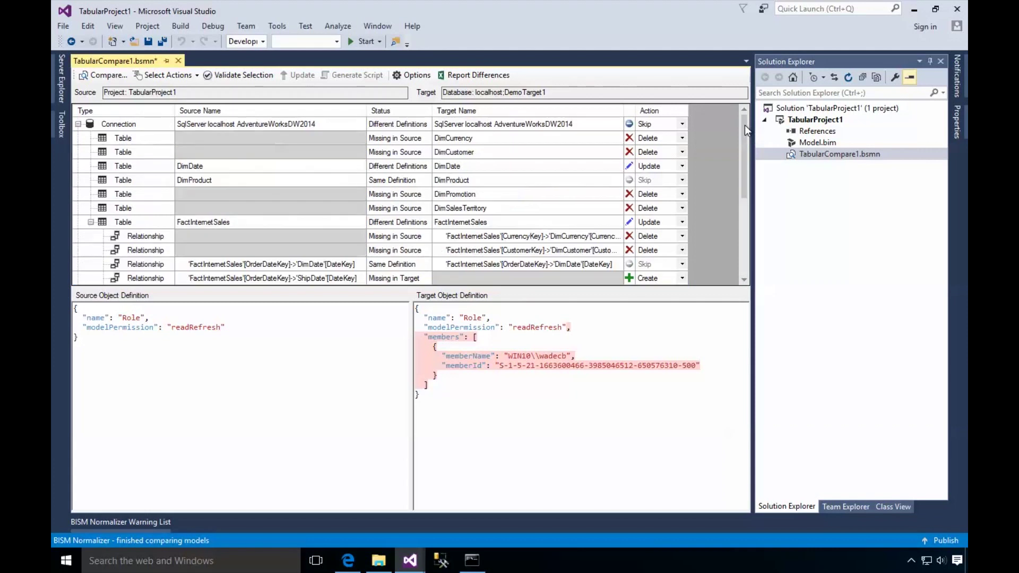
{"action": "left_click", "coordinate": [668, 139]}
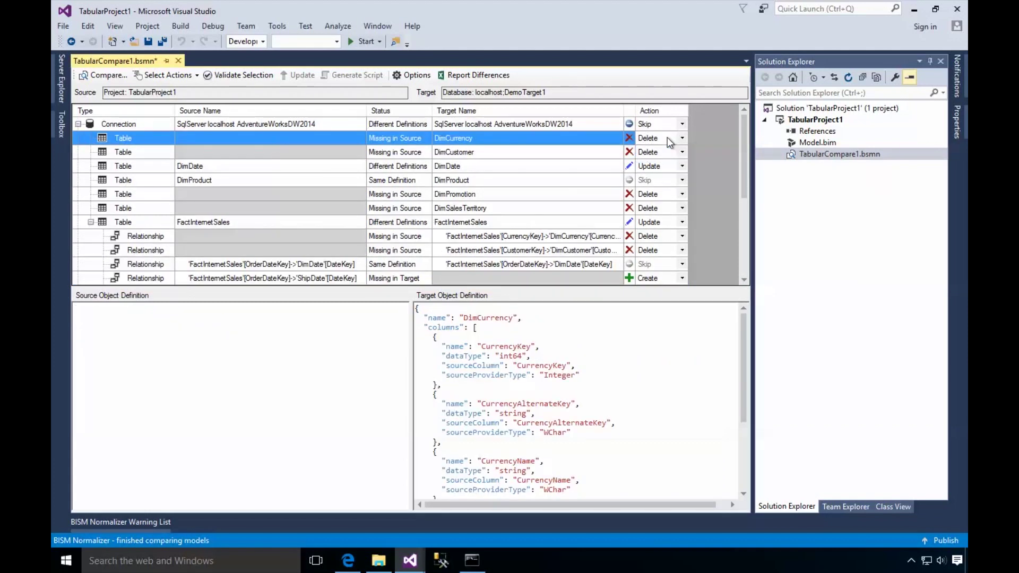
{"action": "left_click", "coordinate": [604, 251], "text": "shift"}
{"action": "right_click", "coordinate": [604, 251]}
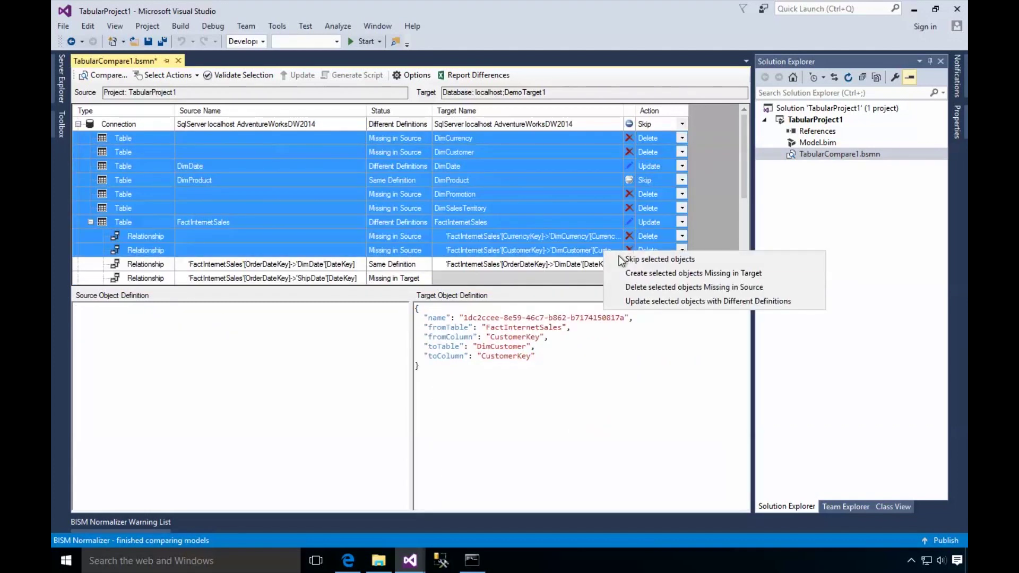
{"action": "left_click", "coordinate": [620, 258]}
Step: Within the selected objects, set those missing in source to Delete and those with different definitions to Update
{"action": "right_click", "coordinate": [584, 202]}
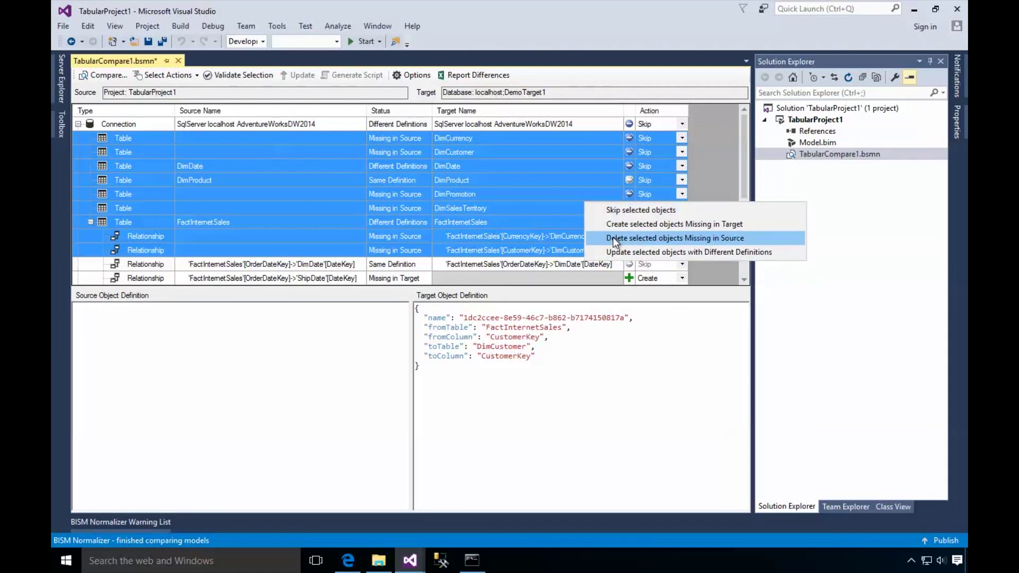
{"action": "left_click", "coordinate": [614, 238]}
{"action": "right_click", "coordinate": [575, 180]}
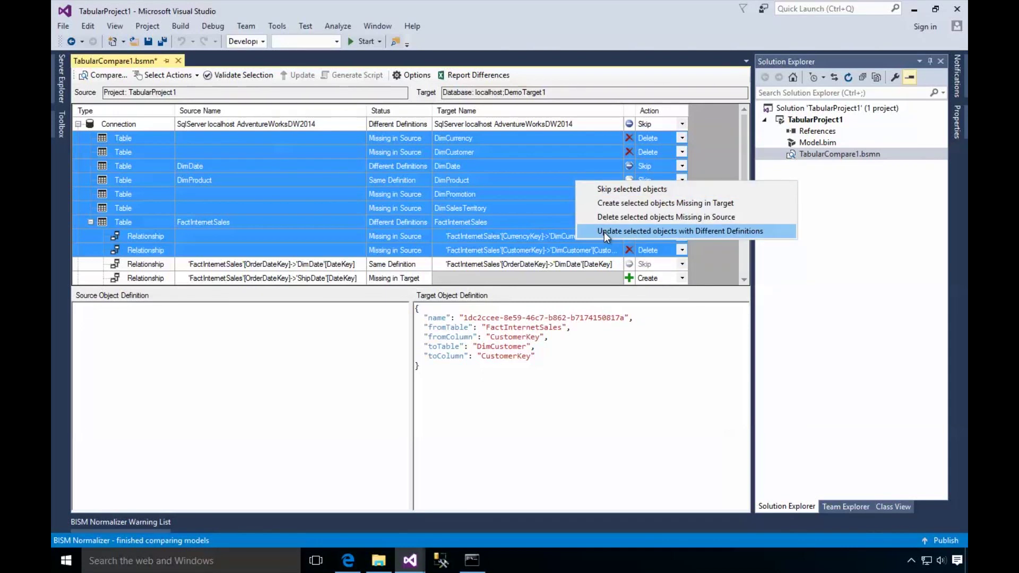
{"action": "left_click", "coordinate": [605, 232]}
Step: Skip all objects missing in source across the whole comparison
{"action": "left_click", "coordinate": [588, 137]}
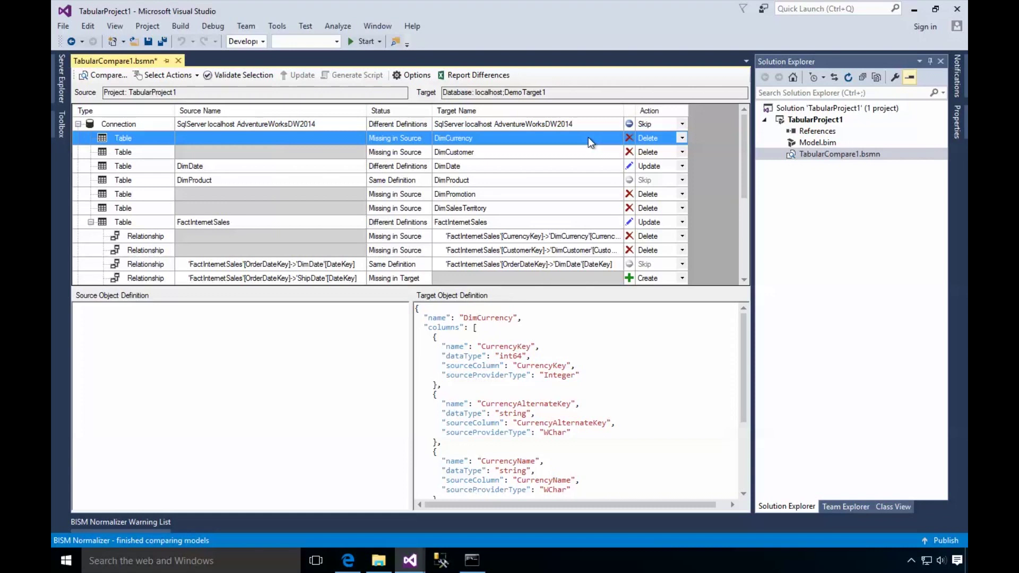
{"action": "left_click", "coordinate": [186, 75]}
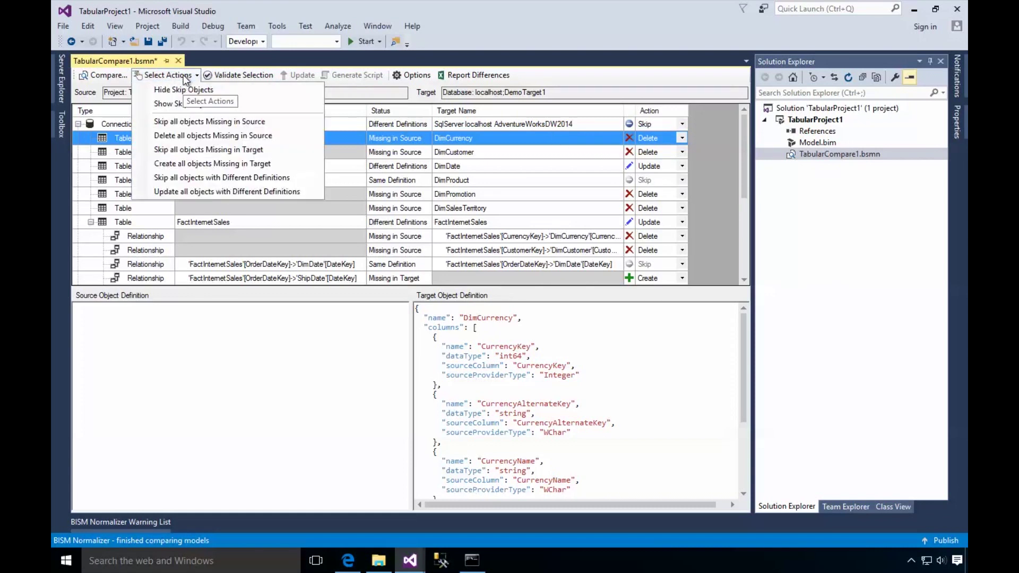
{"action": "left_click", "coordinate": [202, 123]}
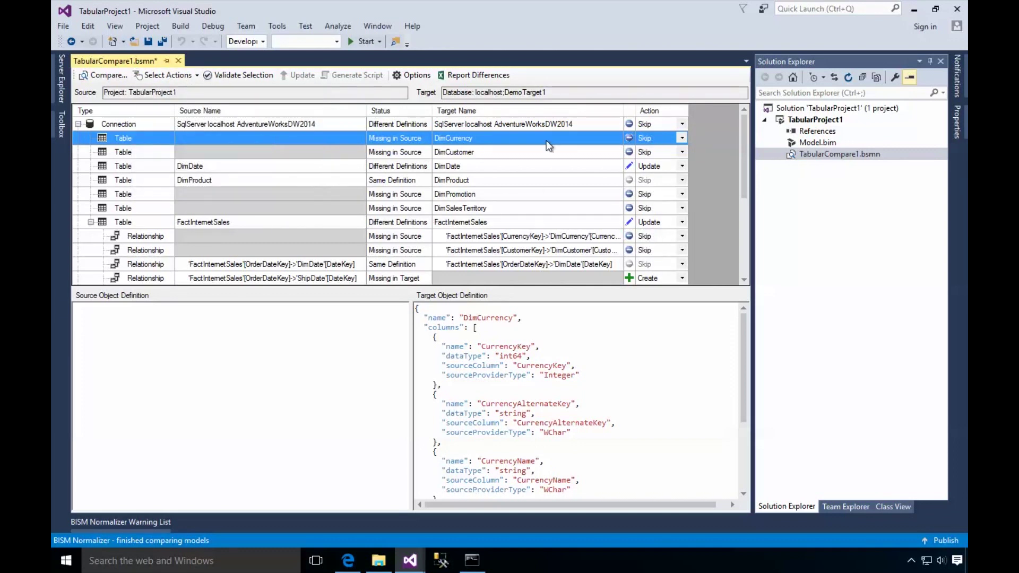
Step: Examine the source and target definitions of the FactInternetSales partitions and of Perspective1
{"action": "left_click", "coordinate": [543, 223]}
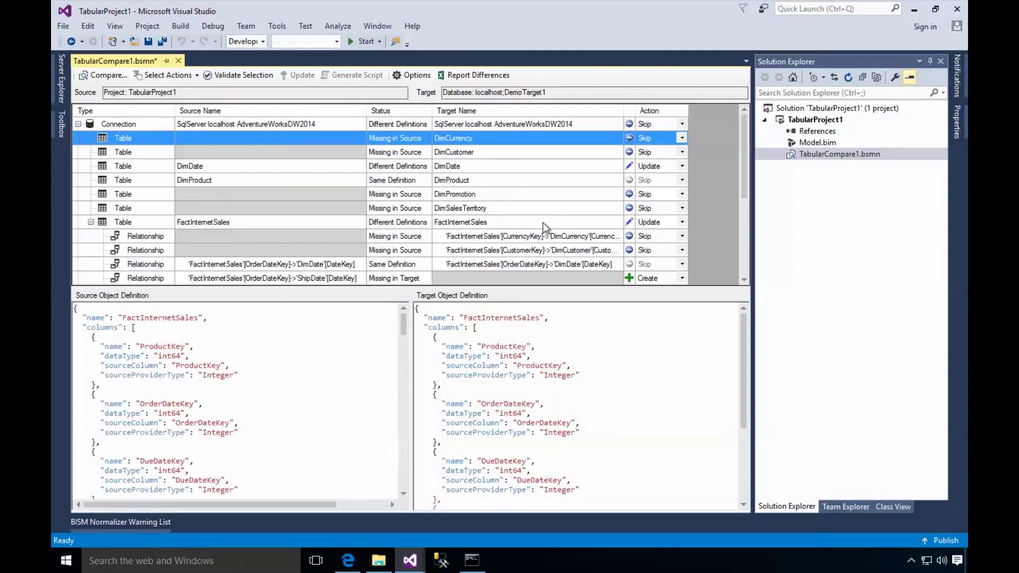
{"action": "left_click_drag", "start_coordinate": [744, 321], "coordinate": [732, 455]}
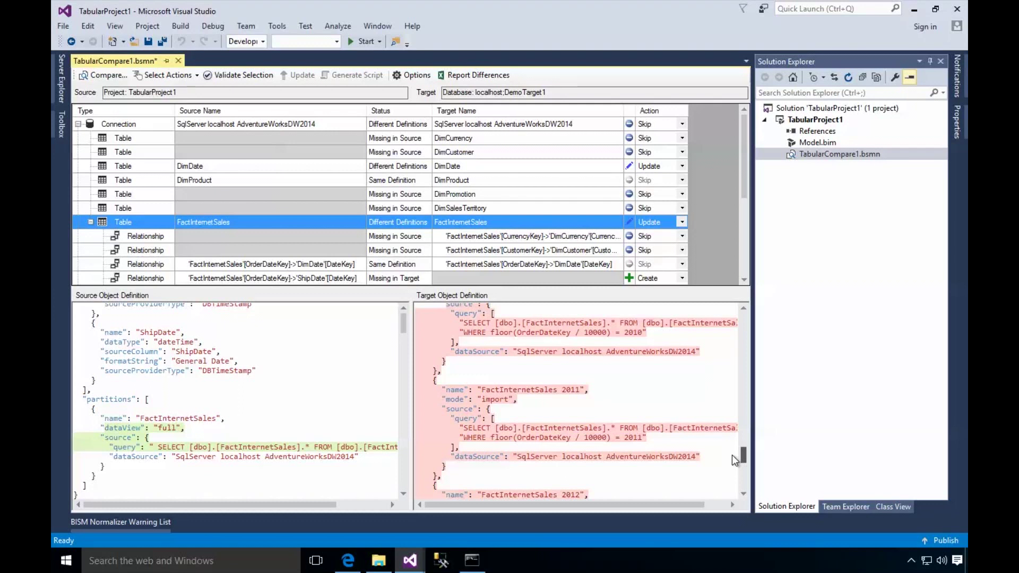
{"action": "left_click_drag", "start_coordinate": [732, 454], "coordinate": [734, 442]}
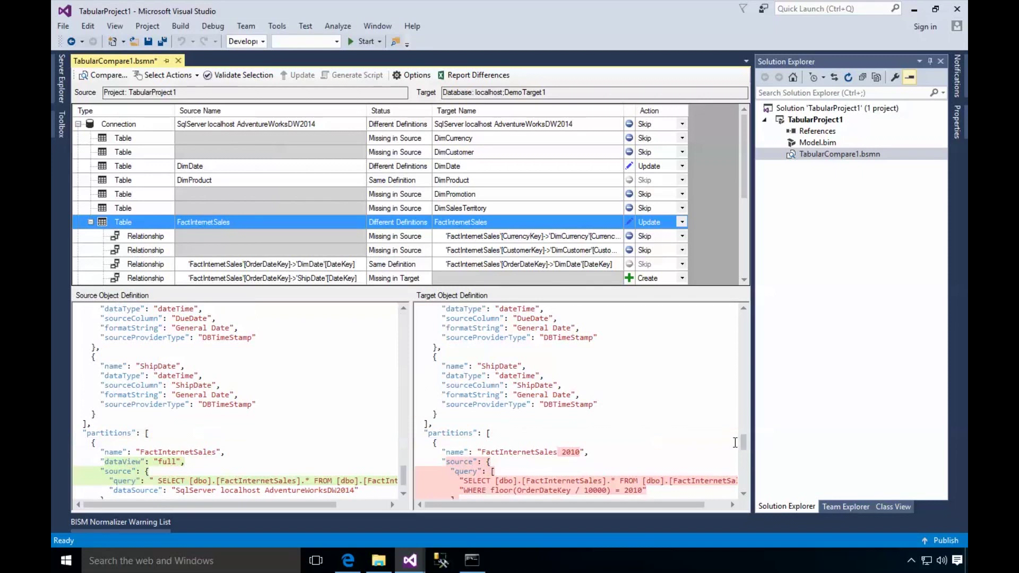
{"action": "left_click", "coordinate": [747, 266]}
{"action": "left_click", "coordinate": [544, 250]}
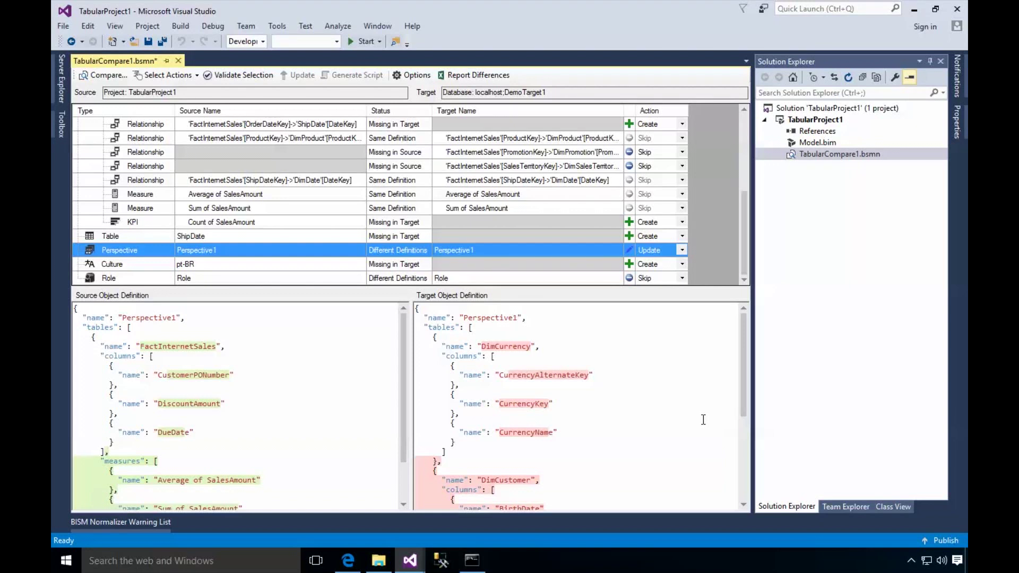
{"action": "left_click", "coordinate": [742, 139]}
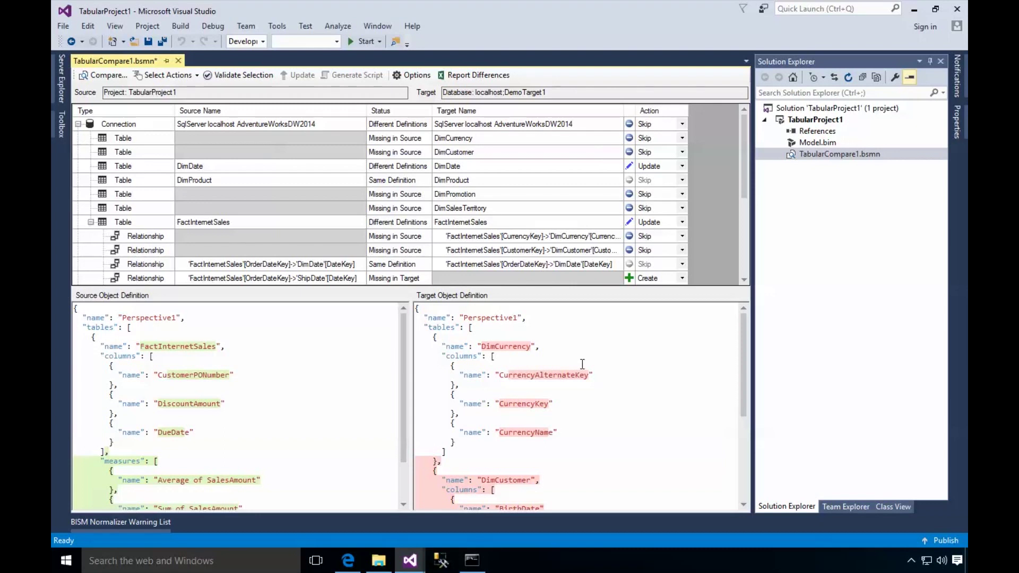
Step: Set the comparison options to merge perspective selections and culture translations, exclude roles, and ignore query partitions, keeping Full processing
{"action": "left_click", "coordinate": [409, 76]}
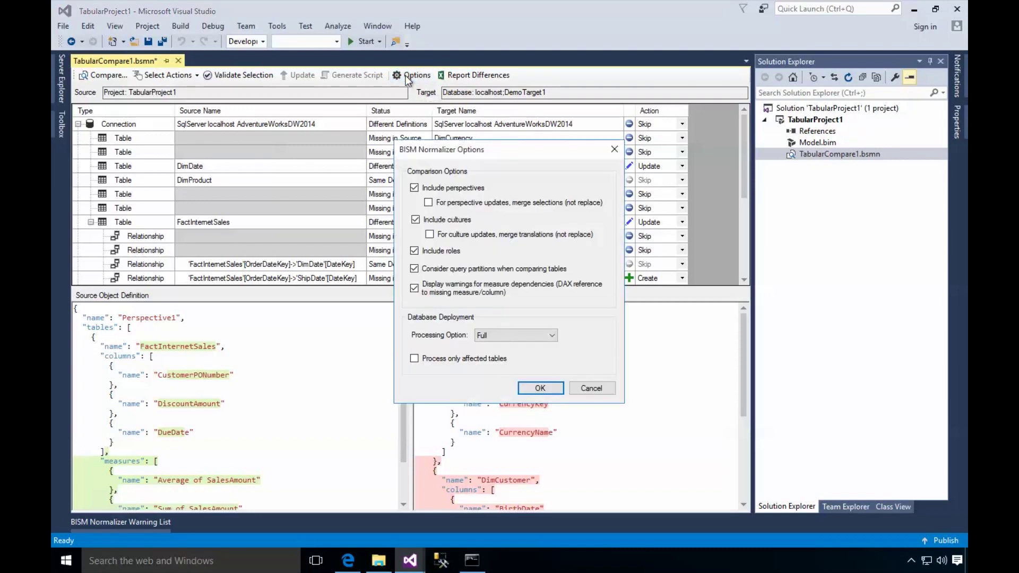
{"action": "left_click", "coordinate": [521, 201]}
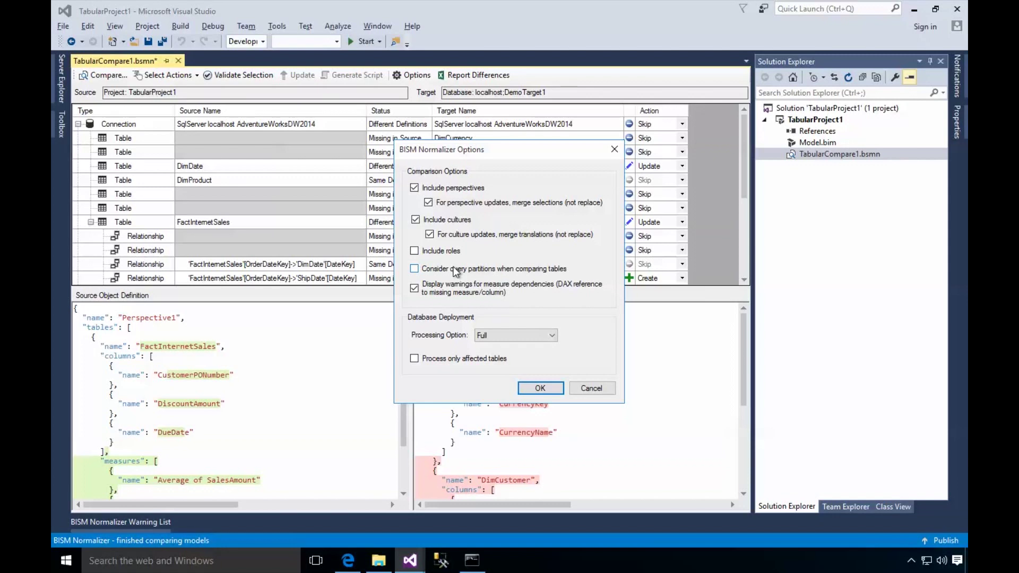
{"action": "left_click", "coordinate": [541, 334]}
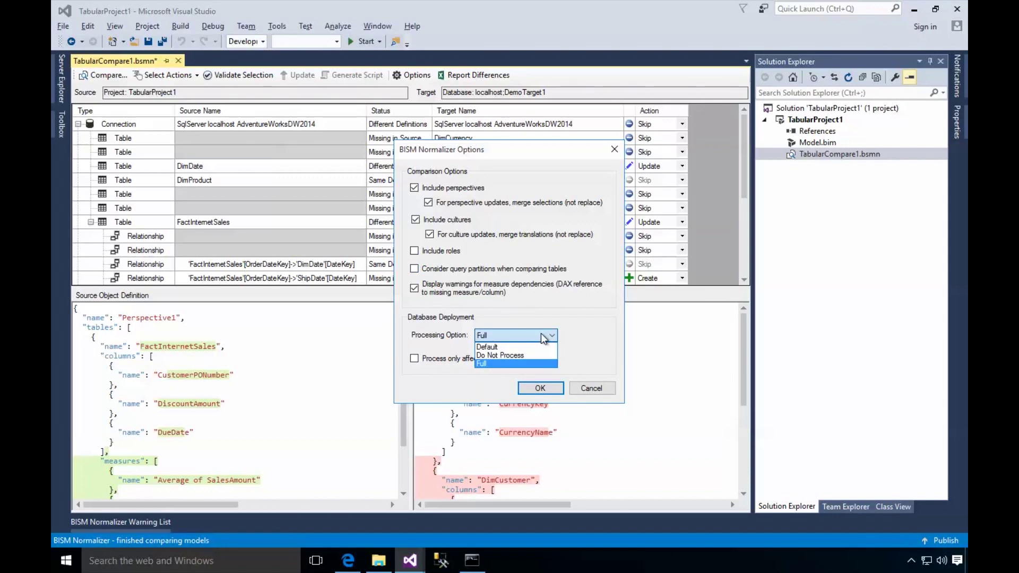
{"action": "left_click", "coordinate": [540, 334]}
{"action": "left_click", "coordinate": [540, 388]}
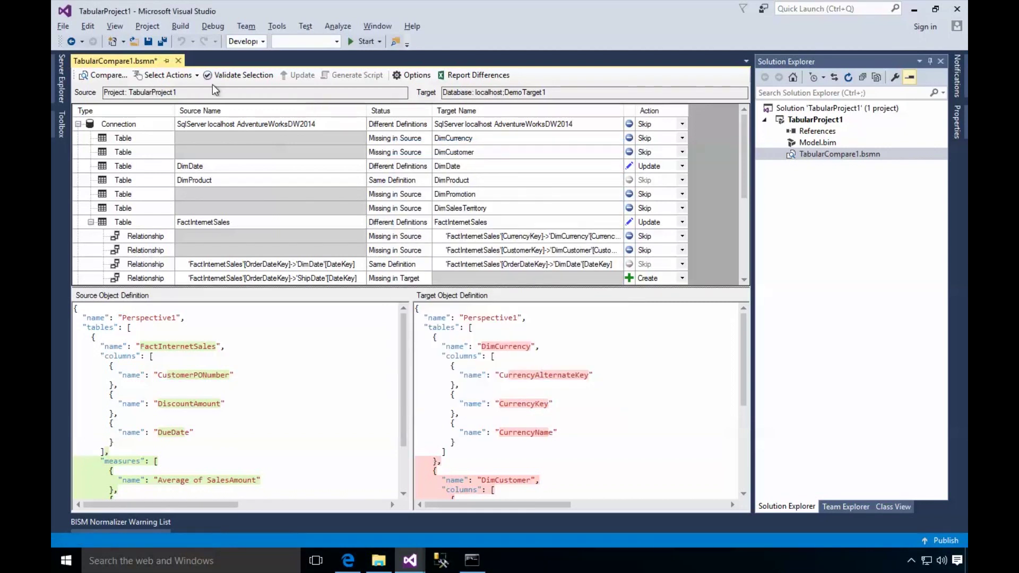
Step: Rerun the comparison of TabularProject1 with DemoTarget1 using the new options and check the FactInternetSales table
{"action": "left_click", "coordinate": [105, 75]}
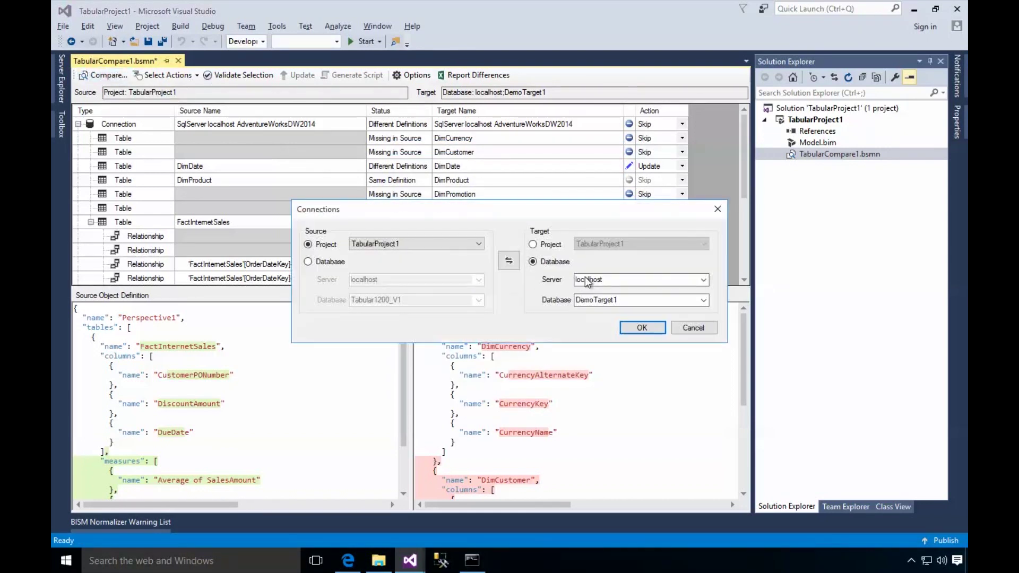
{"action": "left_click", "coordinate": [642, 328]}
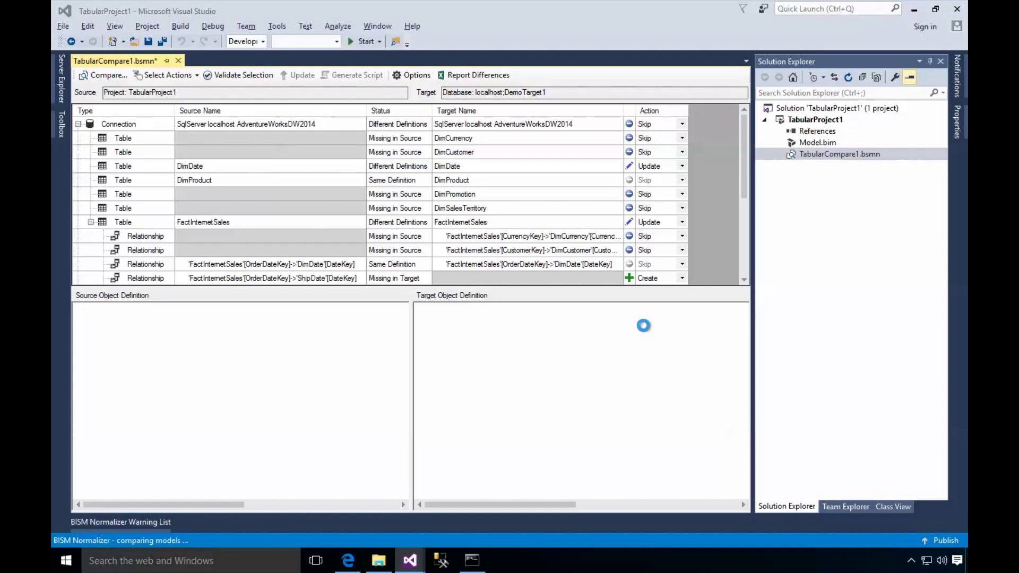
{"action": "left_click", "coordinate": [521, 226]}
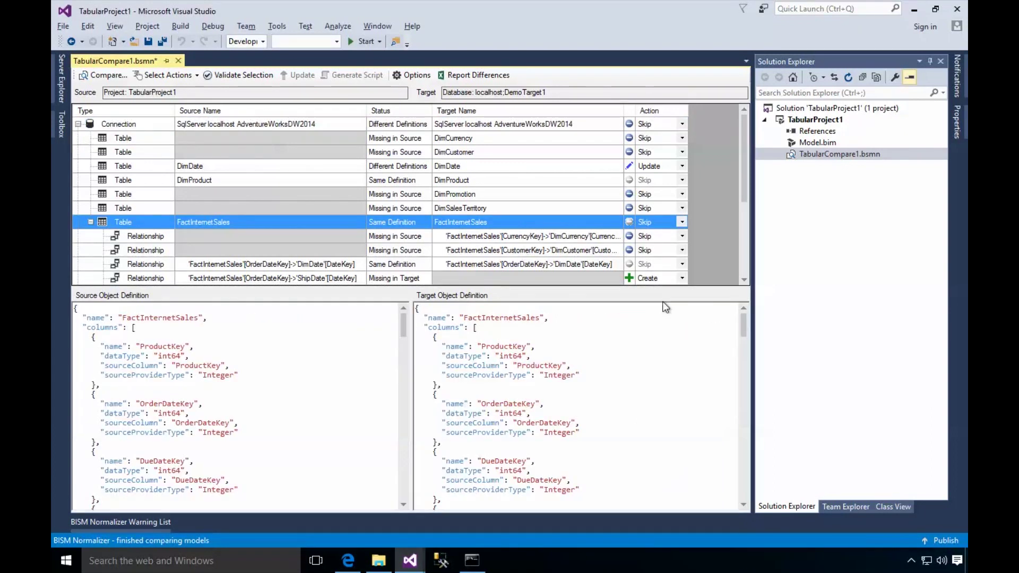
Step: Review the actions for the remaining FactInternetSales objects and examine the source and target definitions of Perspective1
{"action": "mouse_move", "coordinate": [744, 342]}
{"action": "left_mouse_down"}
{"action": "mouse_move", "coordinate": [751, 528]}
{"action": "mouse_move", "coordinate": [756, 413]}
{"action": "mouse_move", "coordinate": [745, 334]}
{"action": "left_mouse_up"}
{"action": "scroll", "coordinate": [747, 245], "scroll_direction": "down", "scroll_amount": 4}
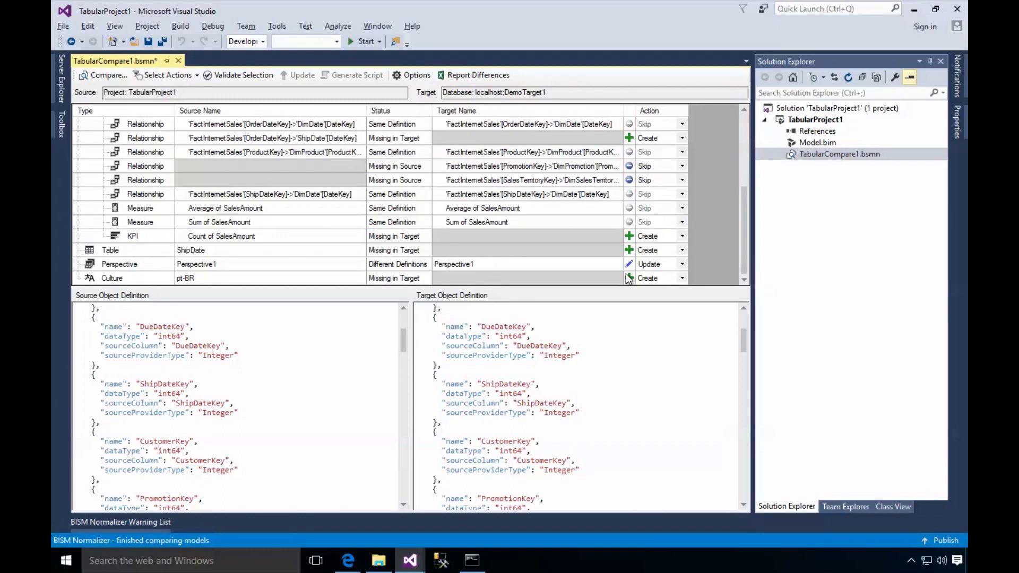
{"action": "left_click", "coordinate": [585, 262]}
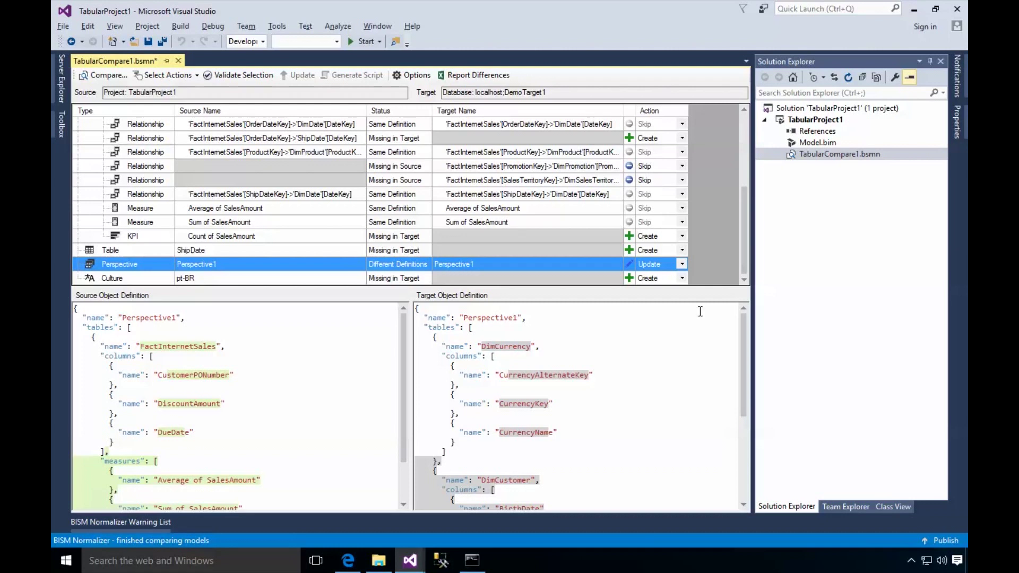
Step: Save the comparison and open the code of TabularCompare1.bsmn, closing the designer that is already open
{"action": "left_click", "coordinate": [147, 44]}
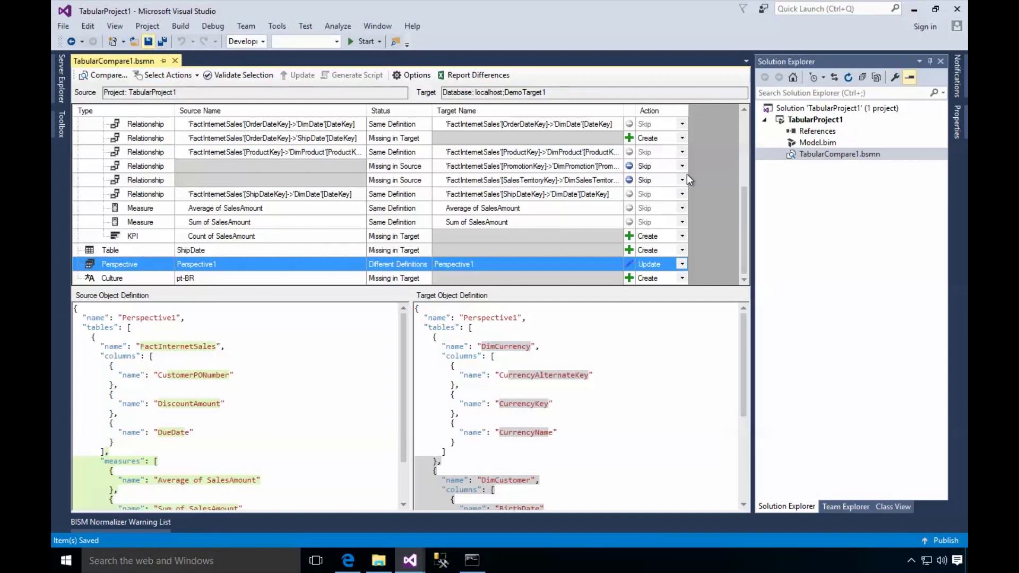
{"action": "left_click", "coordinate": [888, 155]}
{"action": "right_click", "coordinate": [884, 157]}
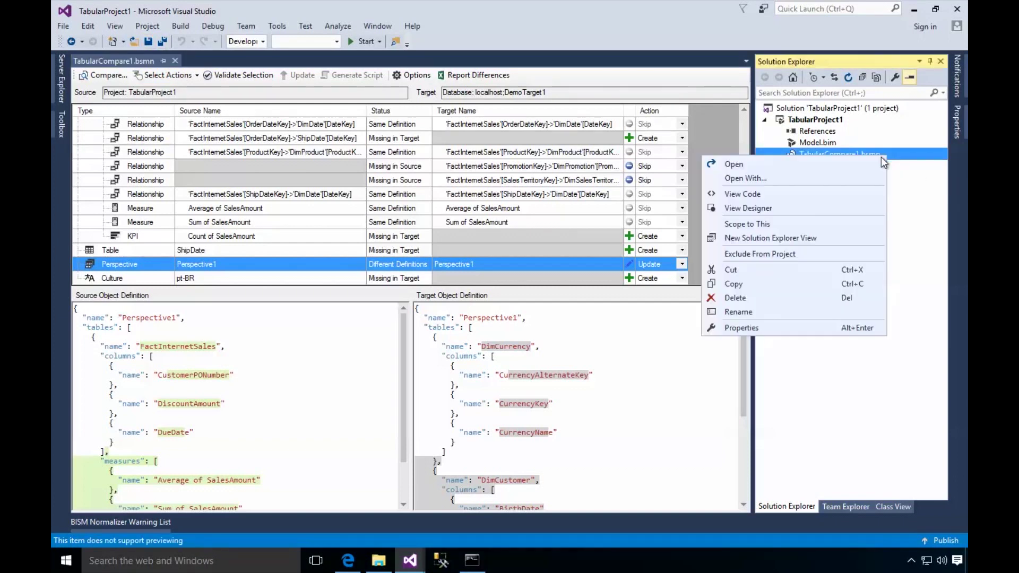
{"action": "left_click", "coordinate": [832, 197]}
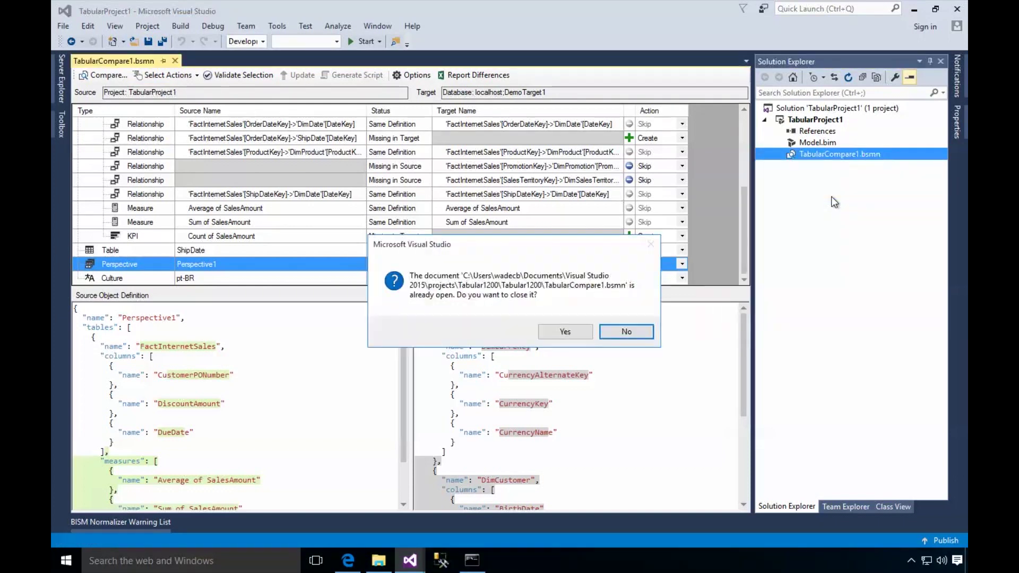
{"action": "left_click", "coordinate": [580, 333]}
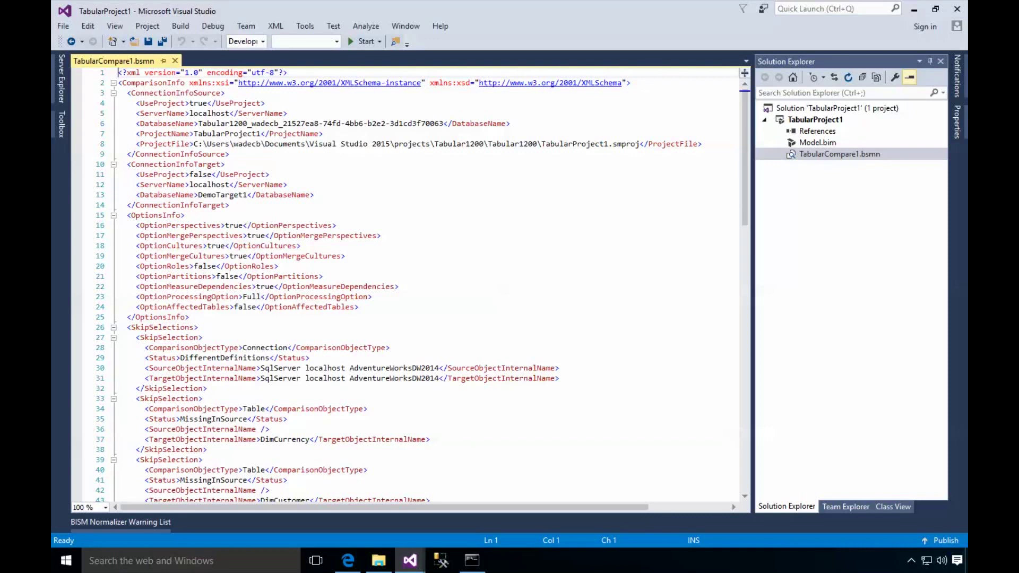
Step: Reopen TabularCompare1.bsmn in the comparison designer and compare project TabularProject1 with the DemoTarget1 database on localhost
{"action": "double_click", "coordinate": [785, 152]}
{"action": "left_click", "coordinate": [563, 329]}
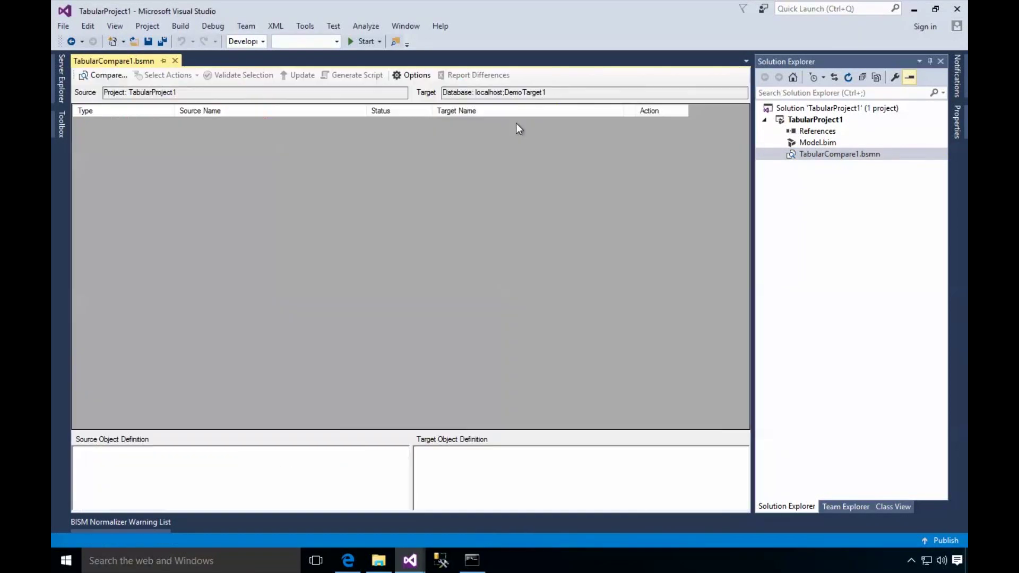
{"action": "left_click", "coordinate": [114, 78]}
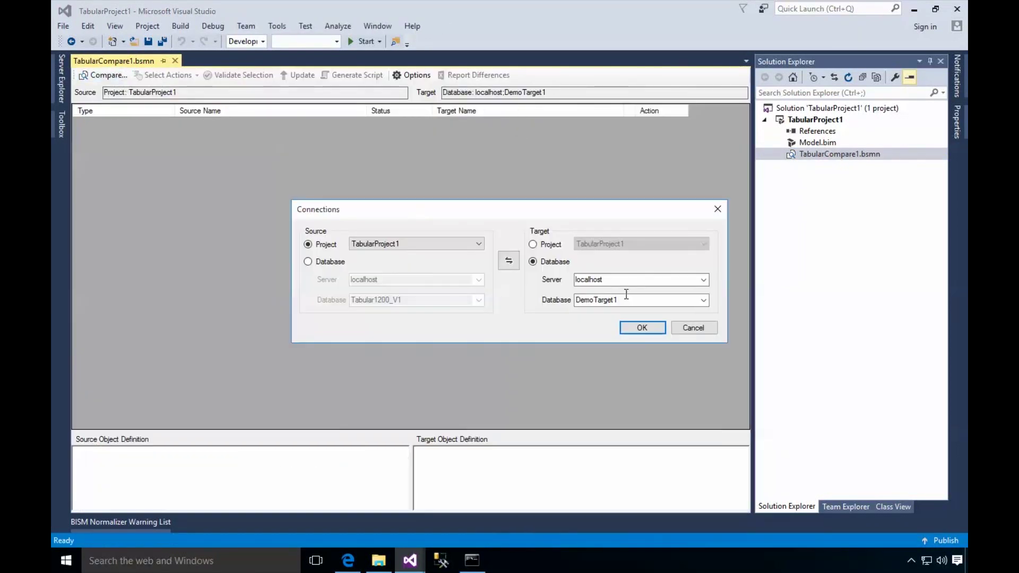
{"action": "left_click", "coordinate": [641, 327]}
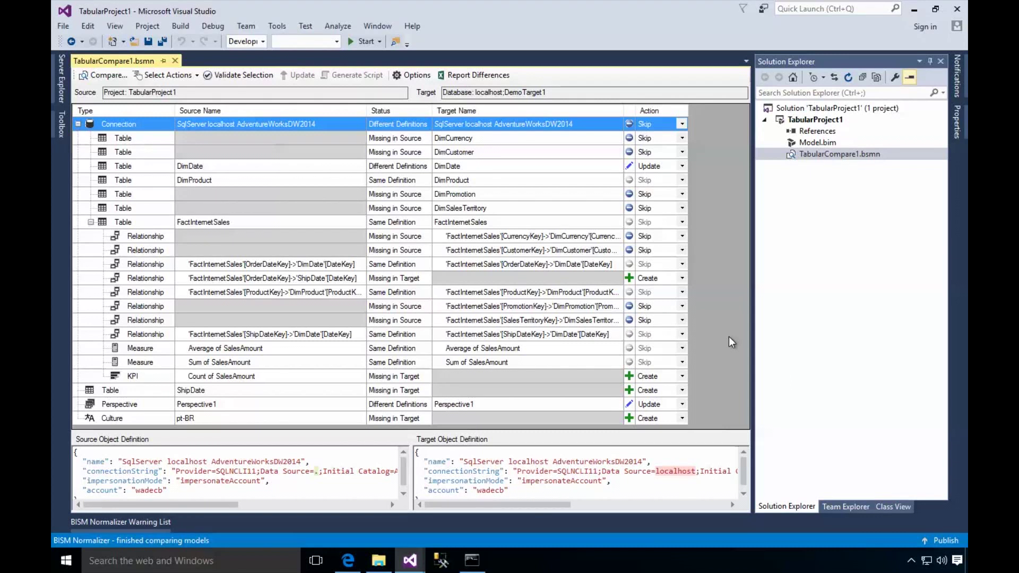
Step: Validate the selected actions, generate the DemoTarget1 update script for viewing, and close it without saving
{"action": "left_click", "coordinate": [238, 76]}
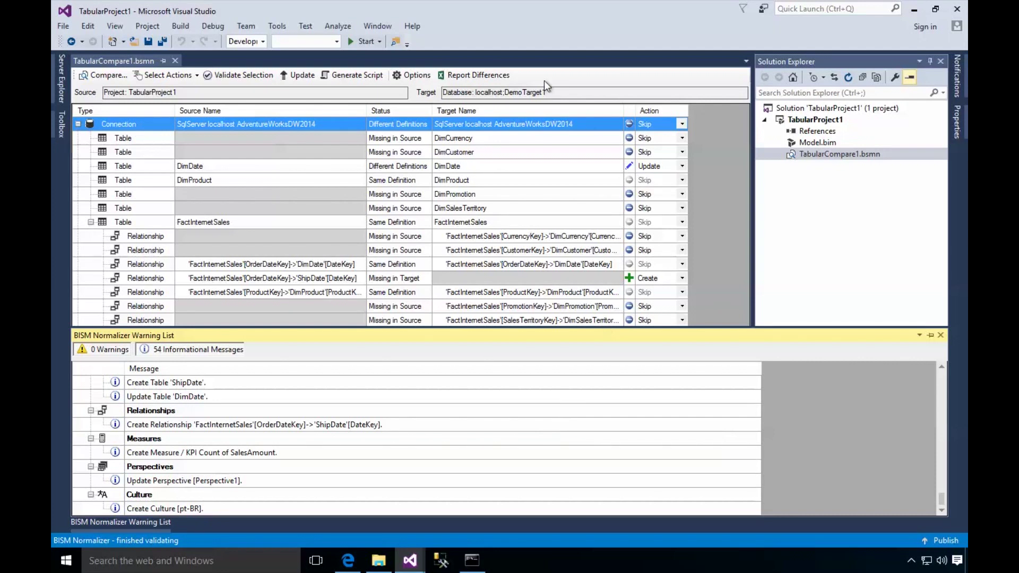
{"action": "left_click", "coordinate": [352, 75]}
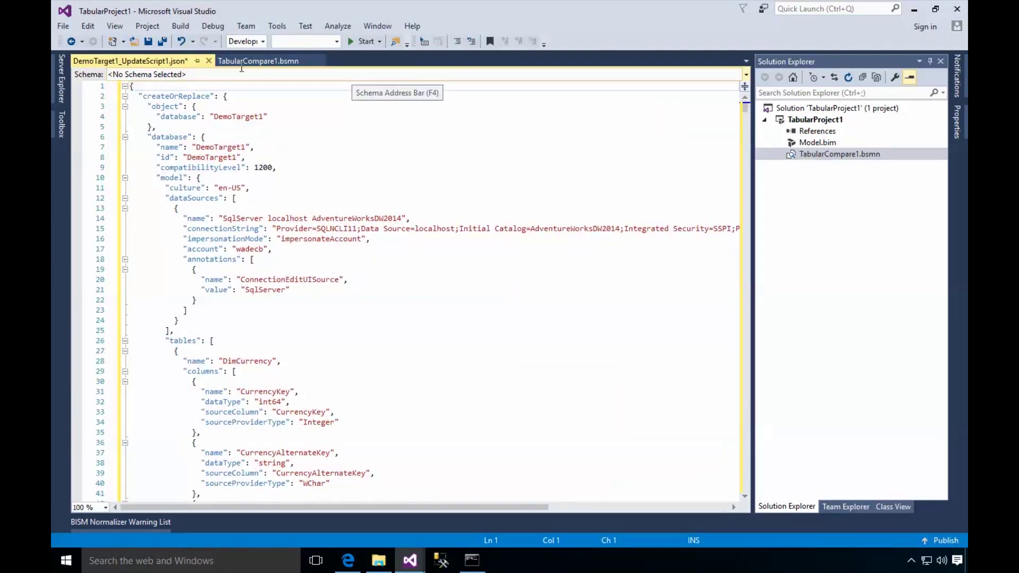
{"action": "left_click", "coordinate": [210, 60]}
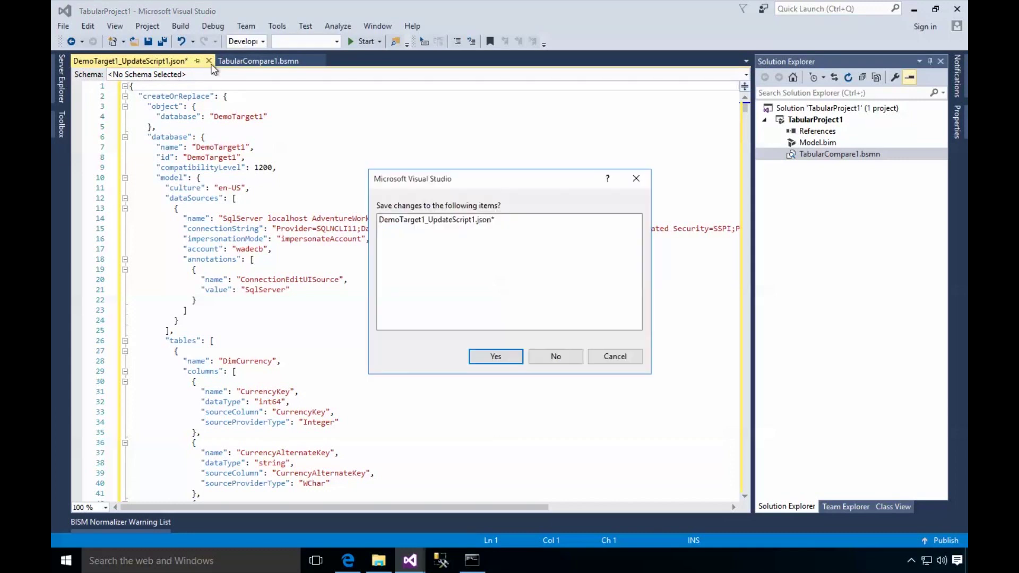
{"action": "left_click", "coordinate": [556, 356]}
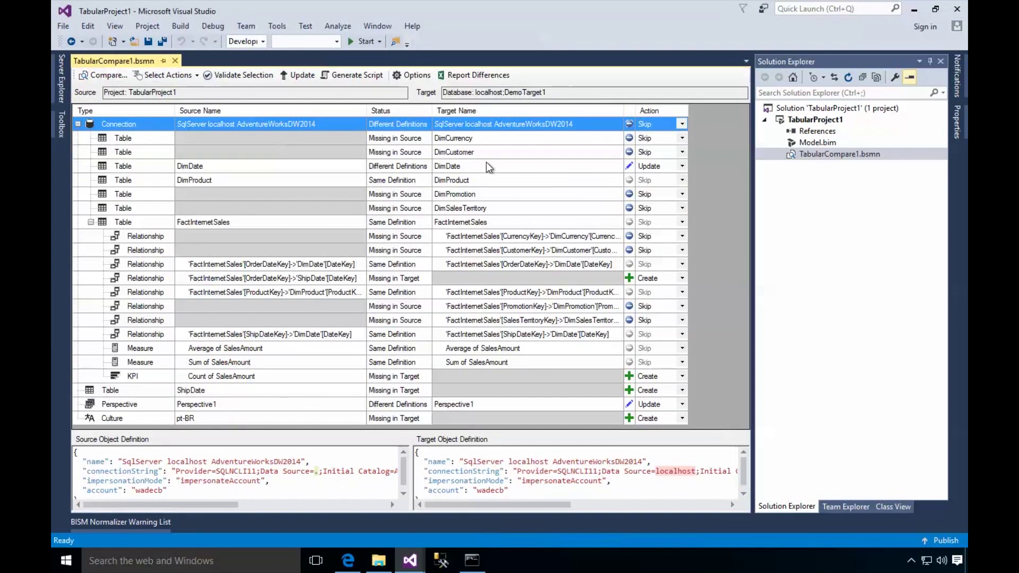
Step: Update the DemoTarget1 database, entering the impersonation account password, and close the deployment results to refresh the comparison
{"action": "left_click", "coordinate": [298, 76]}
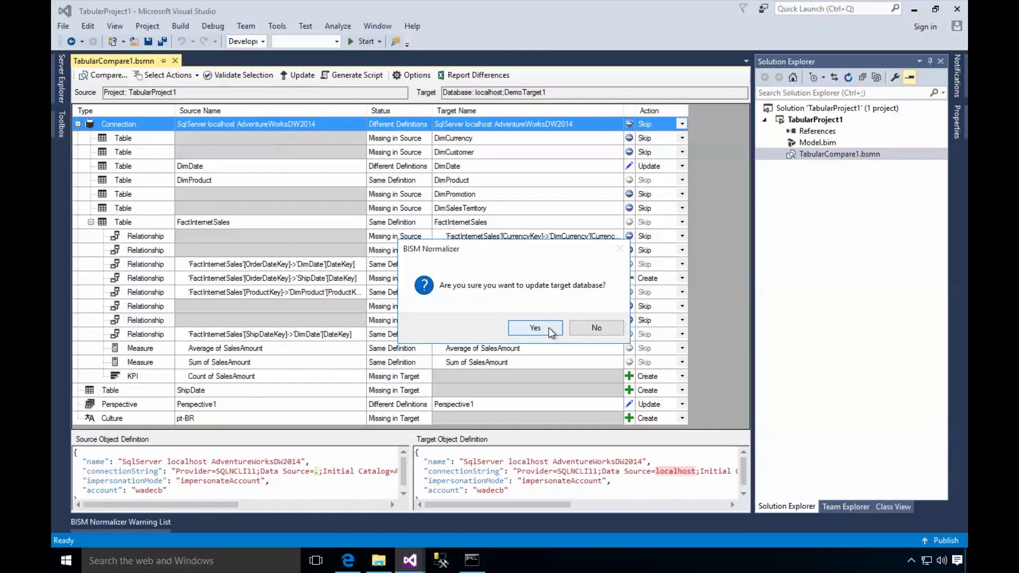
{"action": "left_click", "coordinate": [535, 328]}
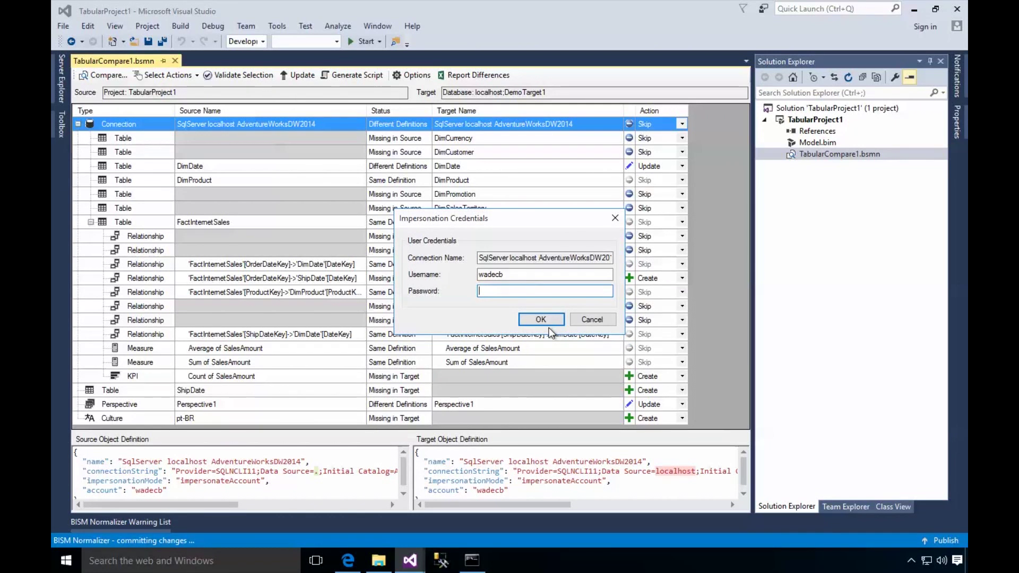
{"action": "type", "text": "••••••••"}
{"action": "key", "text": "Return"}
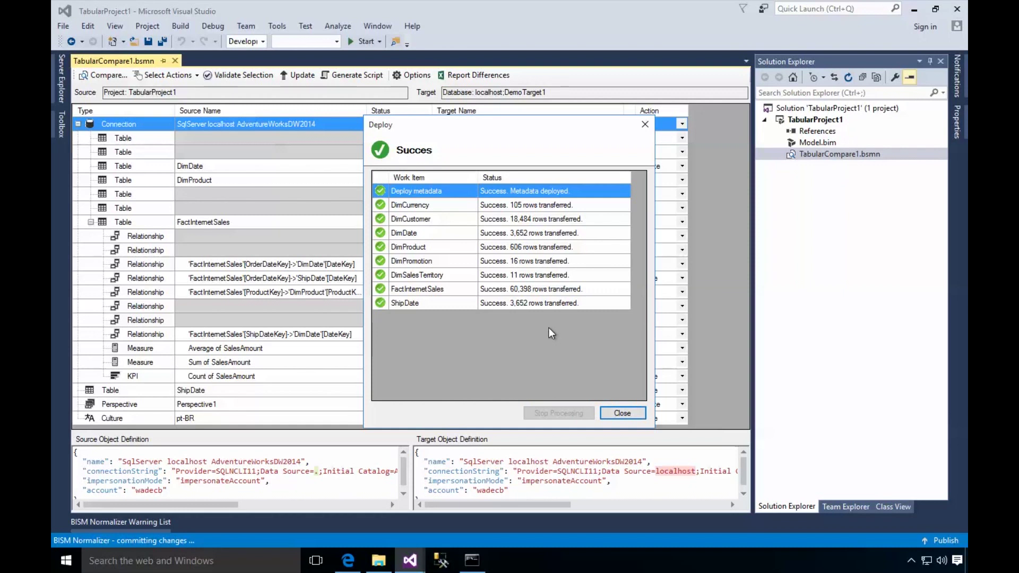
{"action": "key", "text": "Return"}
{"action": "key", "text": "Return"}
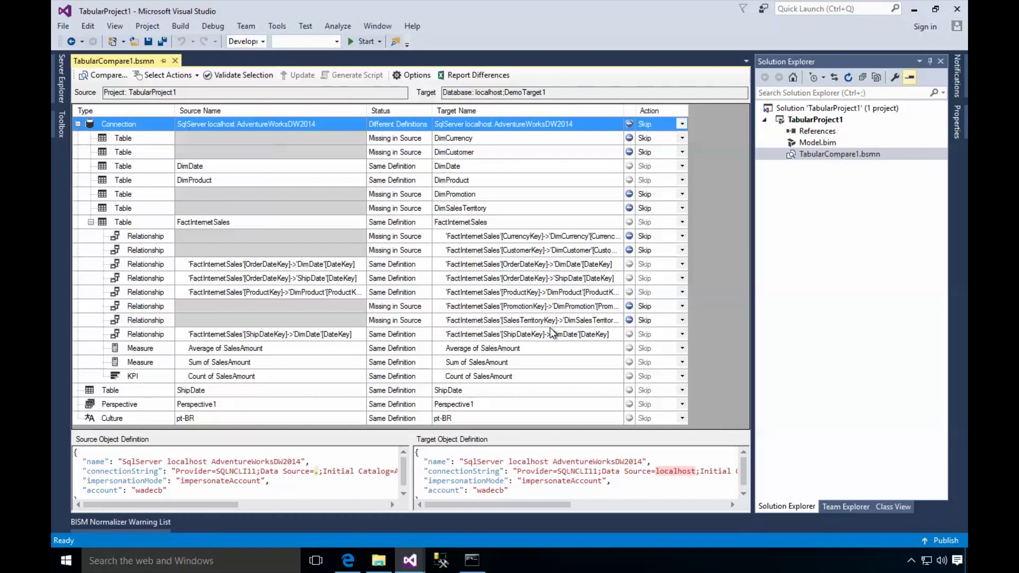
Step: Switch to the other Visual Studio window, open its TabularCompare1.bsmn, and compare the ResetTarget project with DemoTarget1 on localhost
{"action": "mouse_move", "coordinate": [428, 557]}
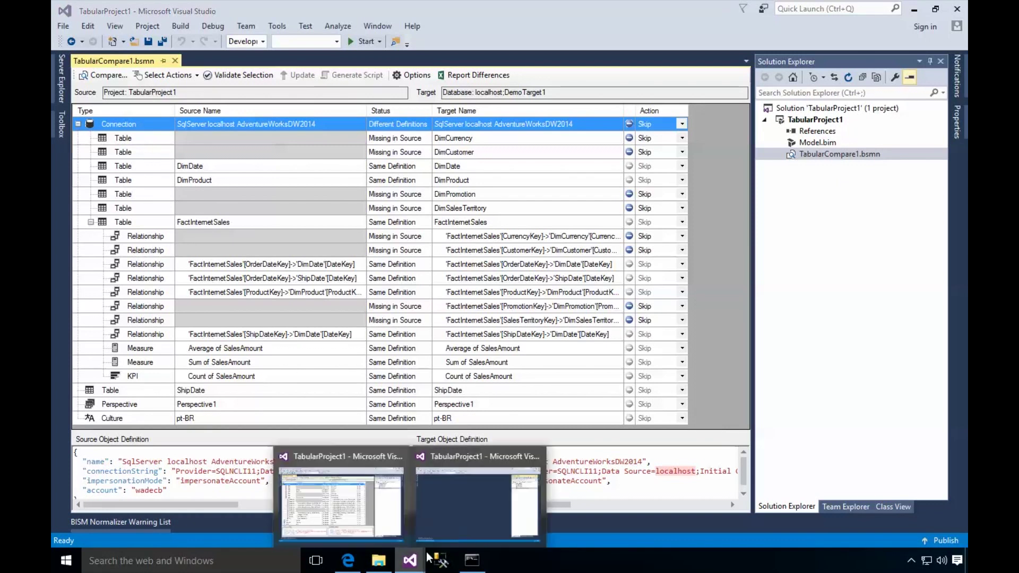
{"action": "left_click", "coordinate": [496, 502]}
{"action": "left_click", "coordinate": [863, 154]}
{"action": "double_click", "coordinate": [863, 154]}
{"action": "left_click", "coordinate": [124, 78]}
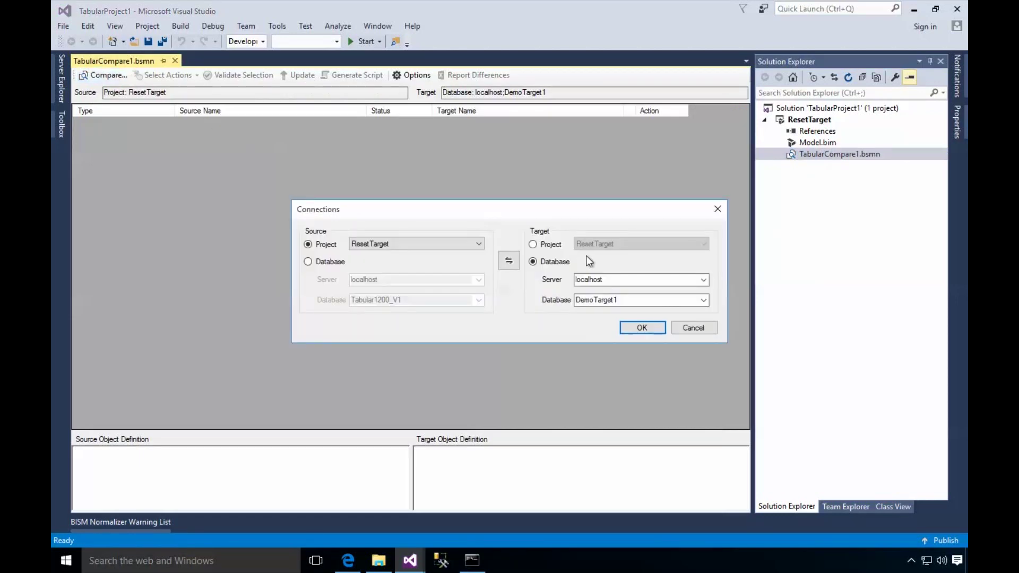
{"action": "left_click", "coordinate": [643, 327]}
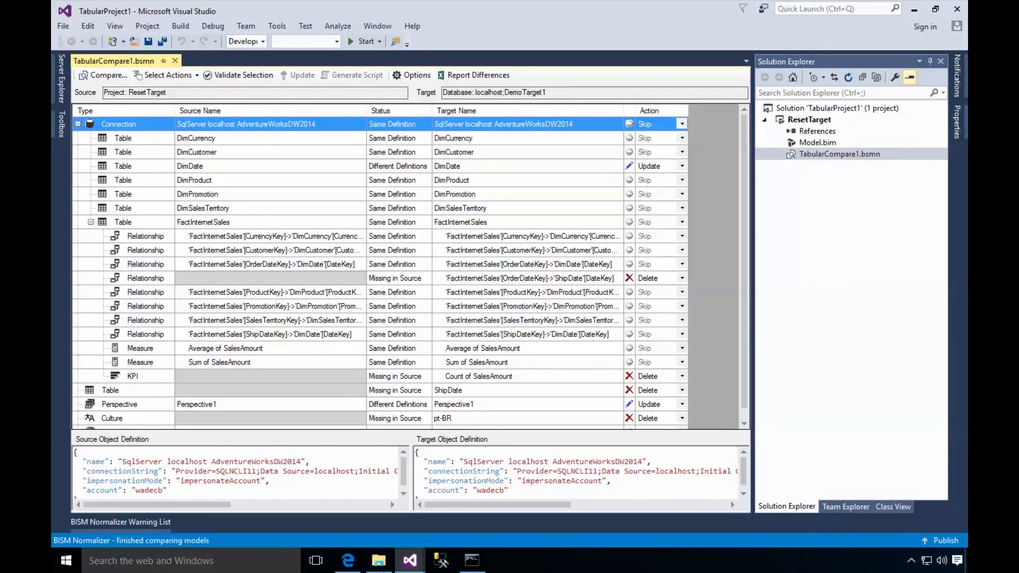
Step: Switch to the Command Prompt and display the command-line help with BismNormalizer /?
{"action": "left_click", "coordinate": [468, 564]}
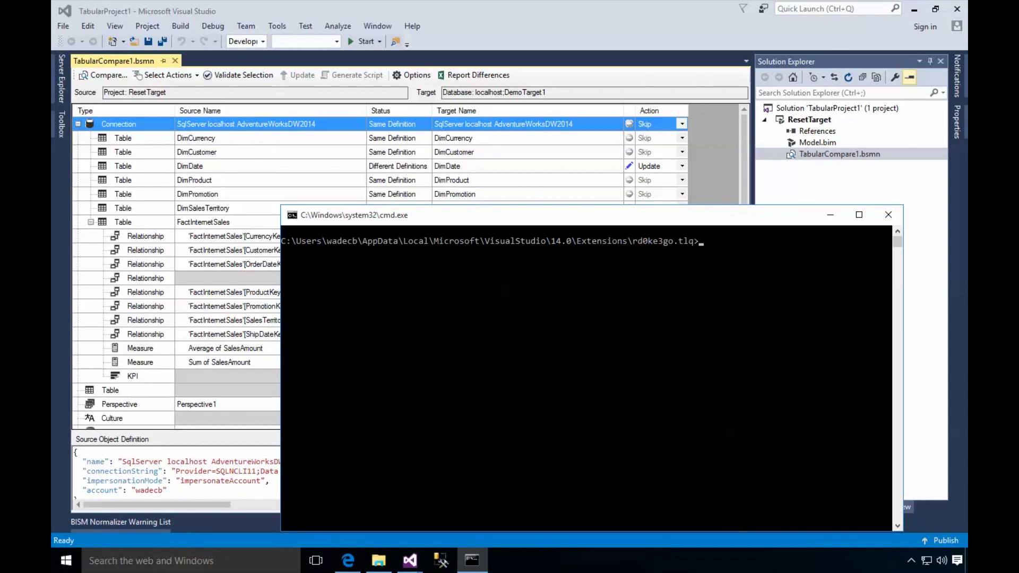
{"action": "type", "text": "BismNormalizer /?"}
{"action": "key", "text": "Return"}
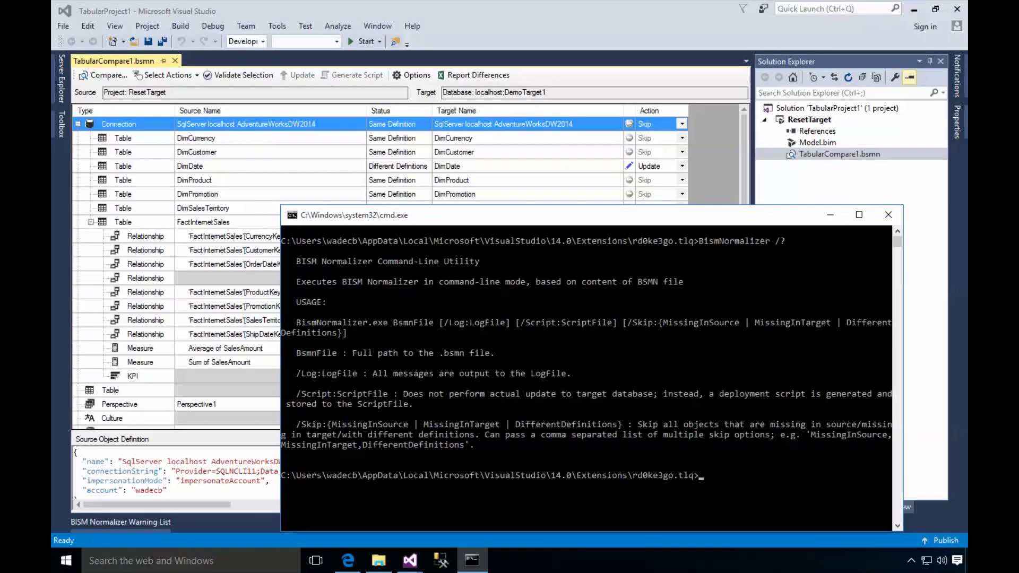
Step: Prepare a BismNormalizer command with the quoted full path of TabularCompare1.bsmn, taken from the TabularProject1 folder in File Explorer
{"action": "key", "text": "Up"}
{"action": "left_click", "coordinate": [382, 563]}
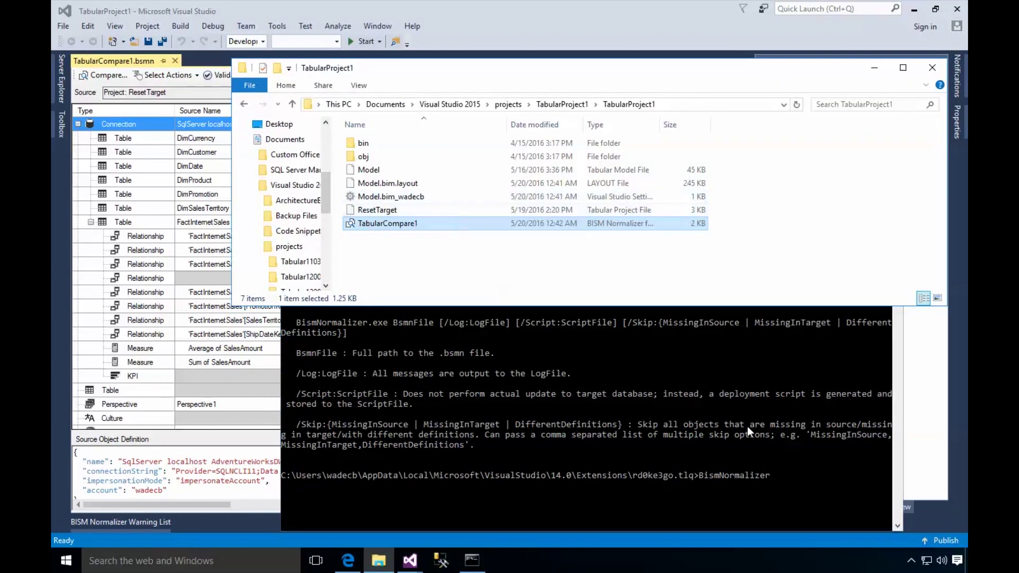
{"action": "left_click_drag", "start_coordinate": [794, 488], "coordinate": [794, 490]}
{"action": "left_click", "coordinate": [801, 509]}
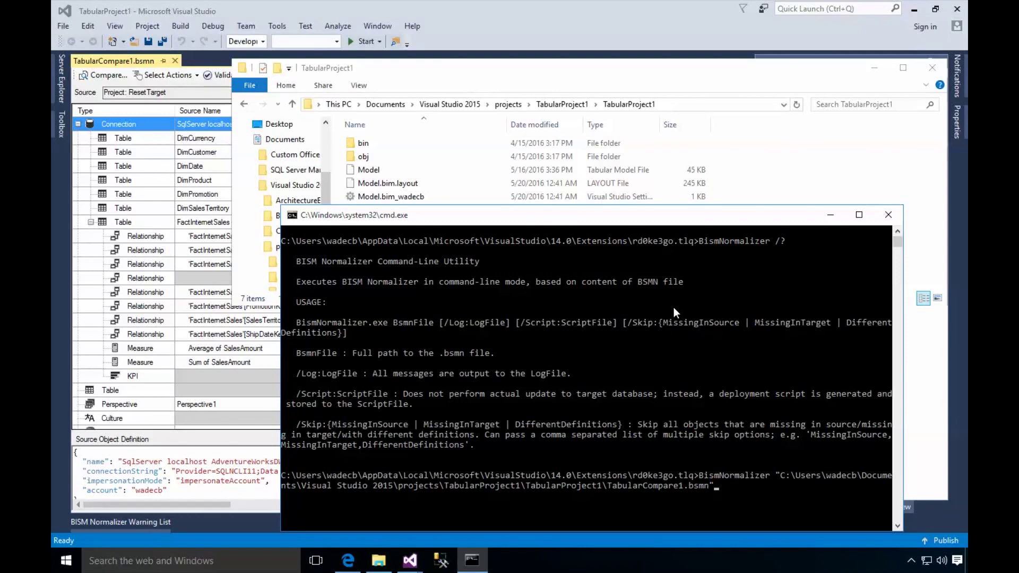
Step: Check the available bulk skip actions in Visual Studio, and run the prepared BismNormalizer command for TabularCompare1.bsmn in the Command Prompt
{"action": "left_click", "coordinate": [193, 73]}
{"action": "left_click", "coordinate": [192, 74]}
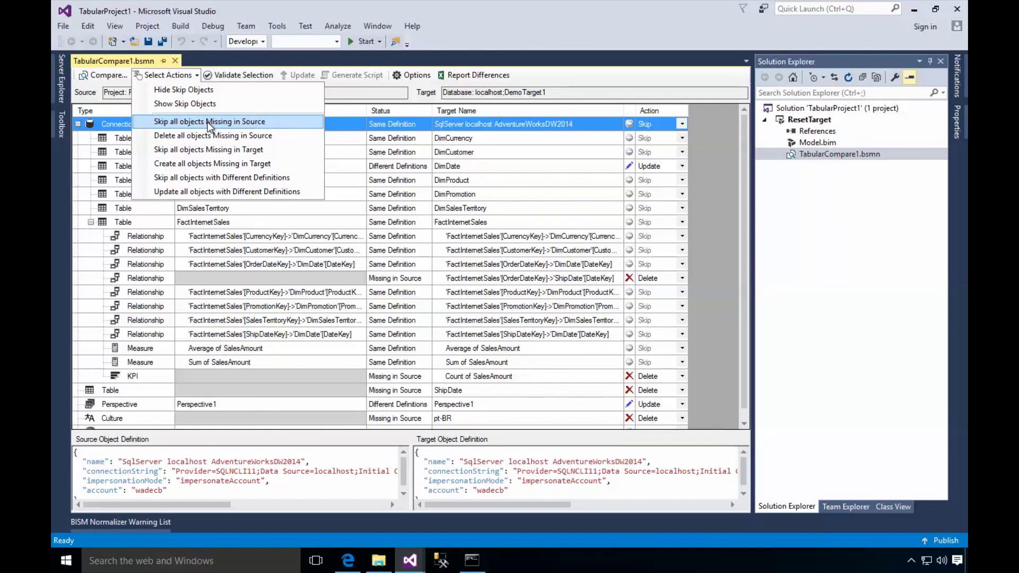
{"action": "left_click", "coordinate": [473, 563]}
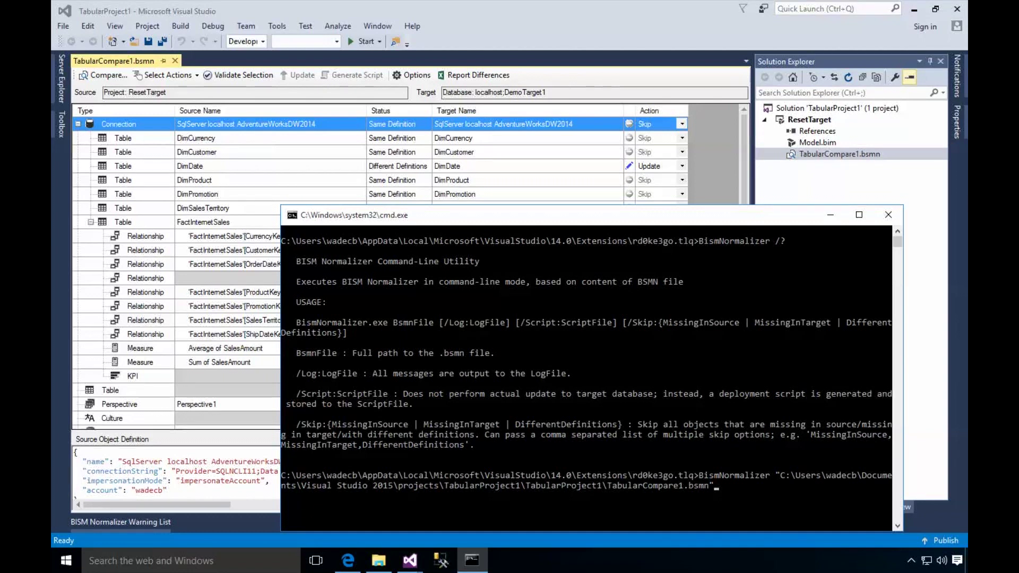
{"action": "key", "text": "Return"}
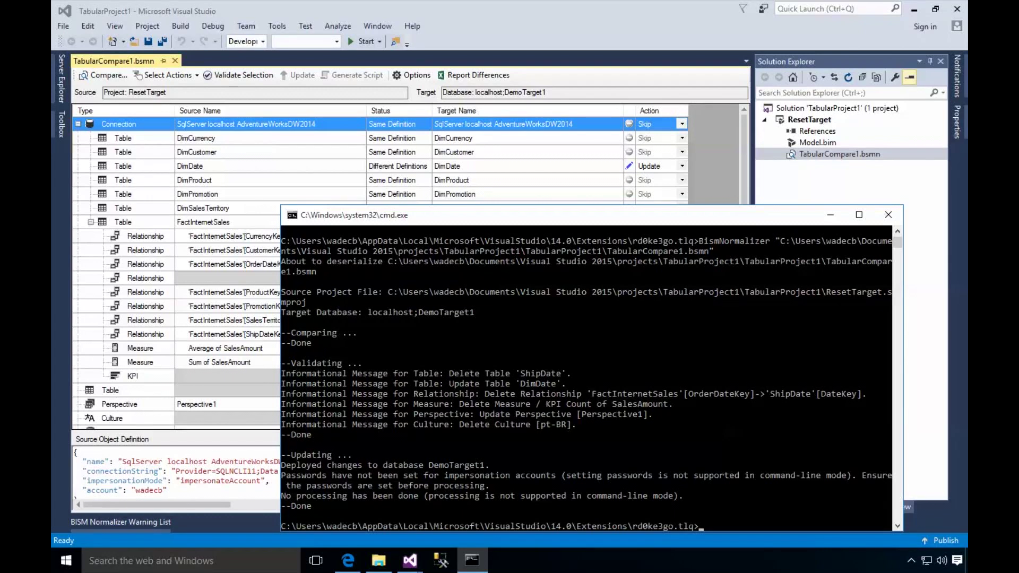
Step: Return to Visual Studio and rerun the comparison of the ResetTarget project with DemoTarget1 on localhost
{"action": "left_click", "coordinate": [106, 79]}
{"action": "left_click", "coordinate": [106, 78]}
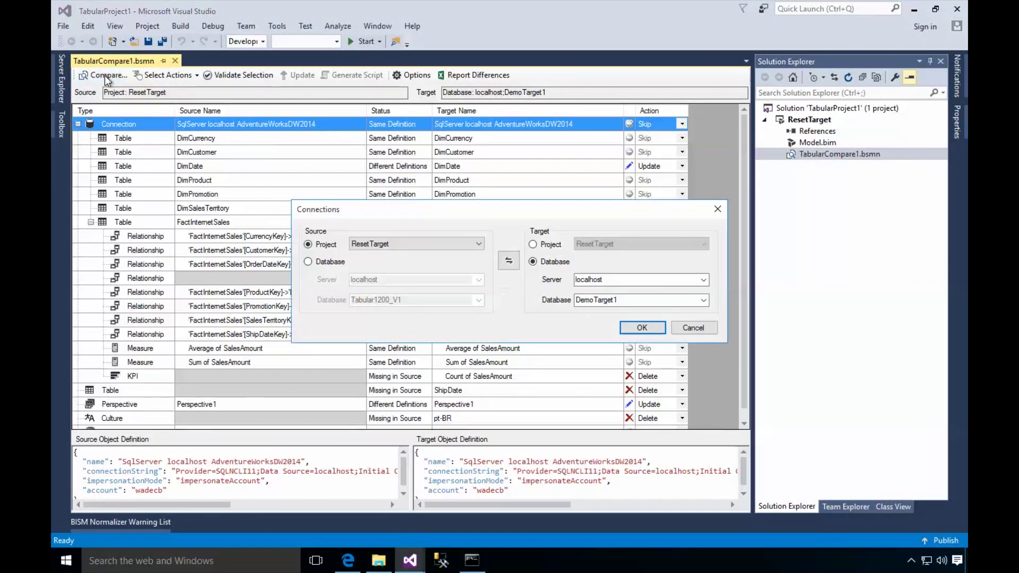
{"action": "left_click", "coordinate": [655, 327]}
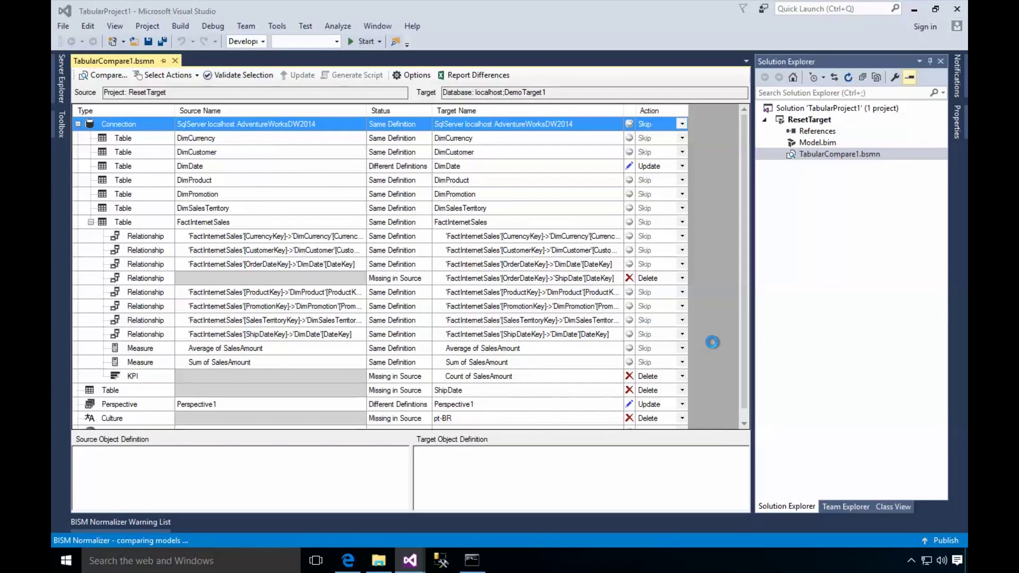